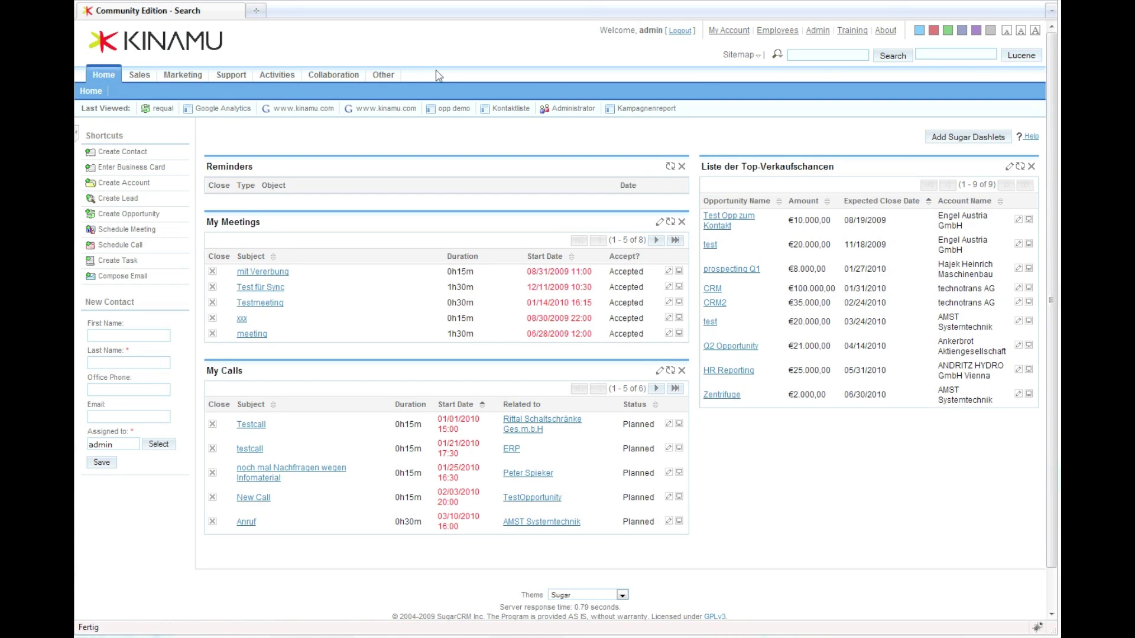
# - Open the KINAMU Reports list from the Other modules menu
pyautogui.click(384, 75)
pyautogui.click(118, 87)
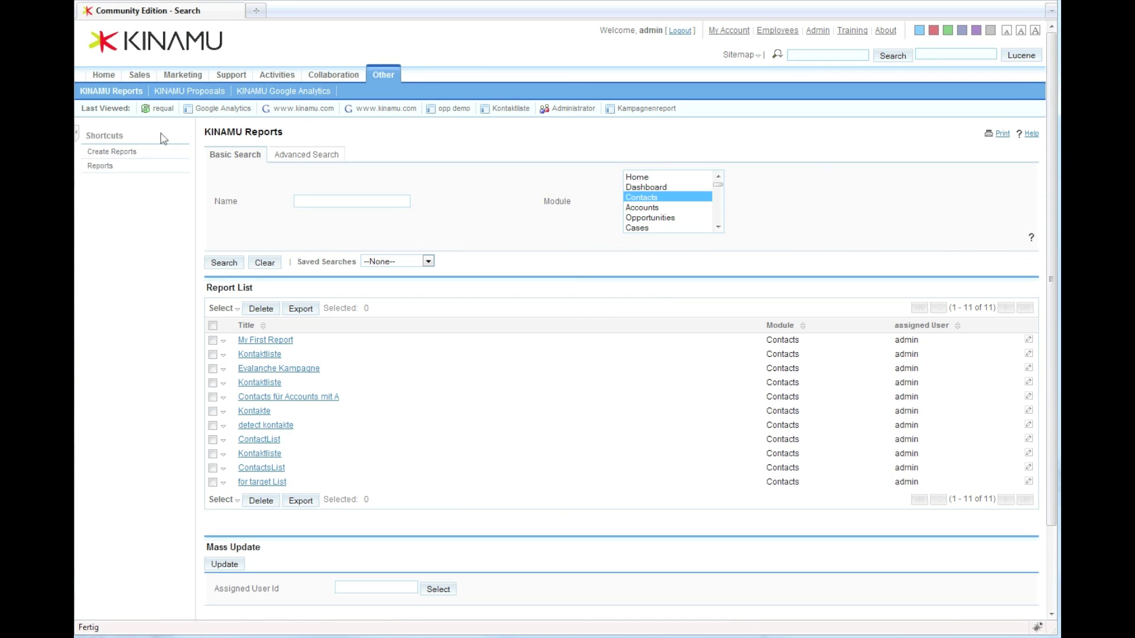
# - Create a new report named 'Opportunity Report' with Opportunities as its module
pyautogui.click(122, 155)
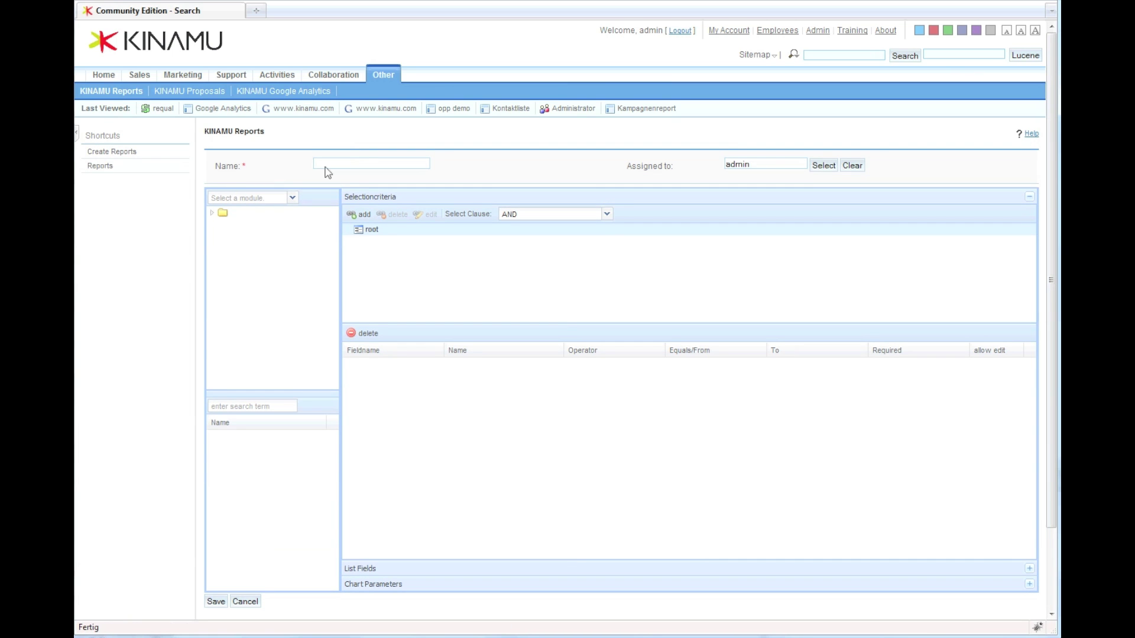
pyautogui.write('Op')
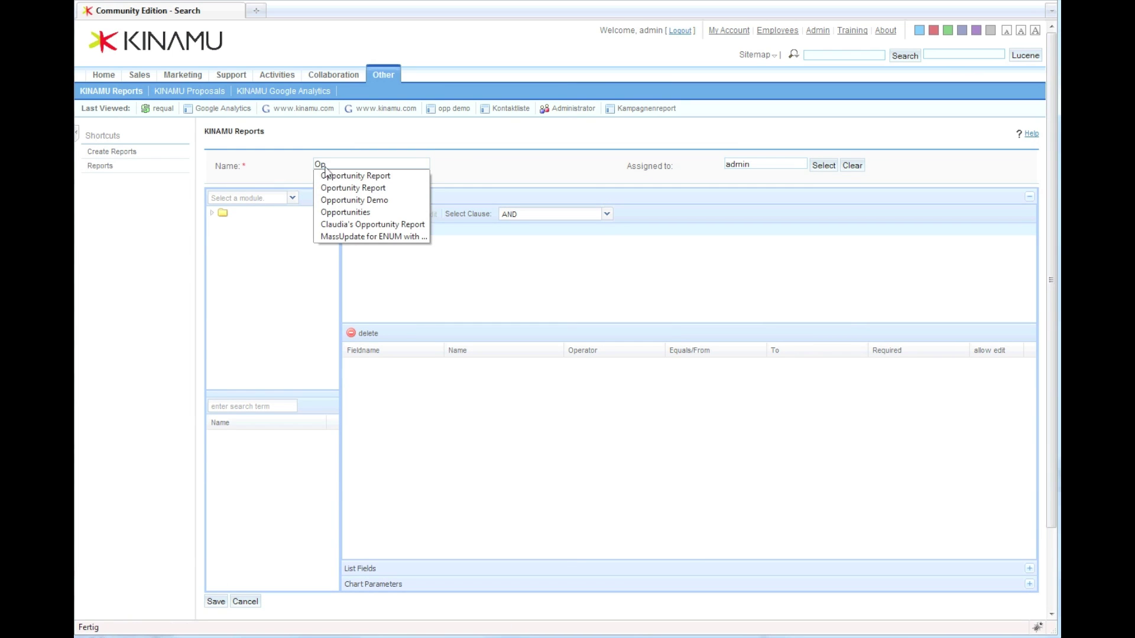
pyautogui.click(366, 177)
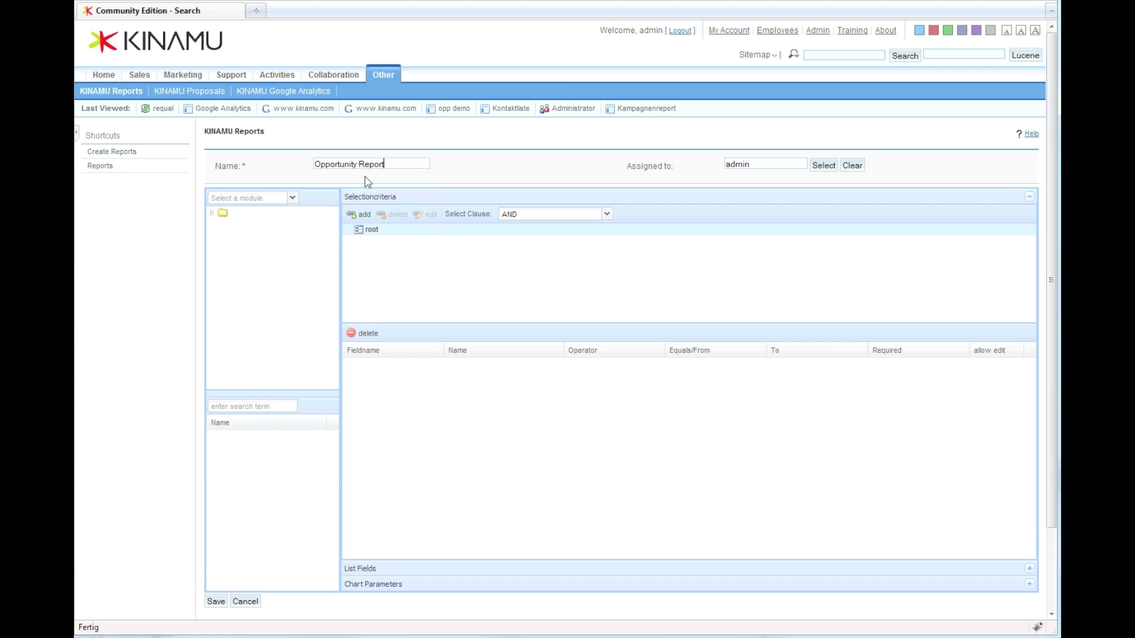
pyautogui.click(293, 199)
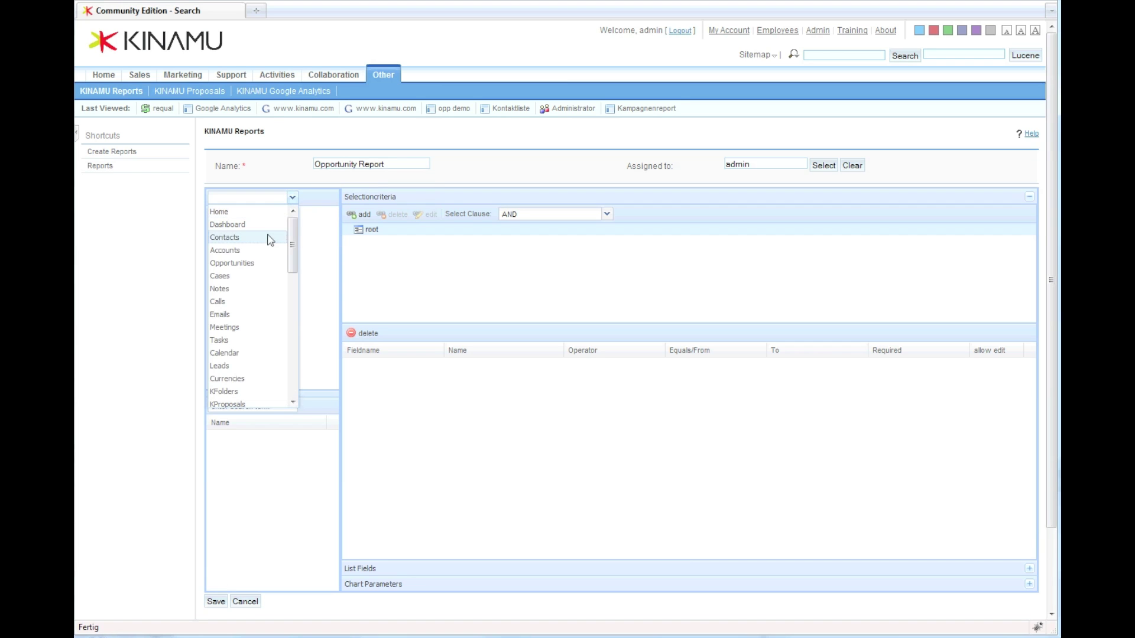
pyautogui.click(257, 263)
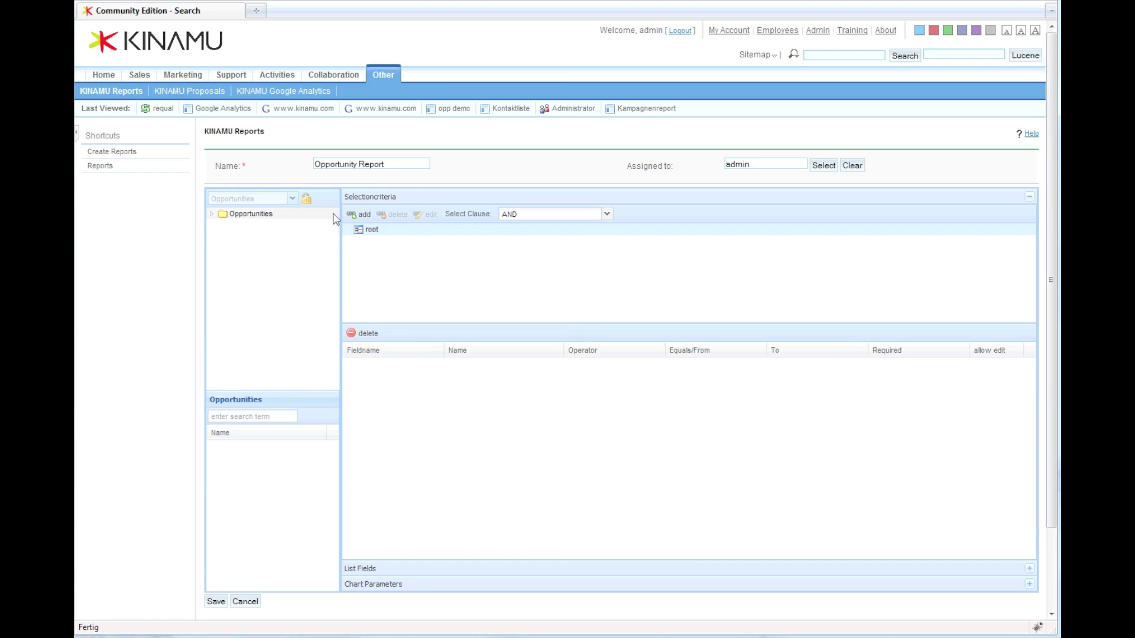
# - Search the Opportunities fields for 'stage' and add Sales Stage as a selection criterion
pyautogui.click(263, 214)
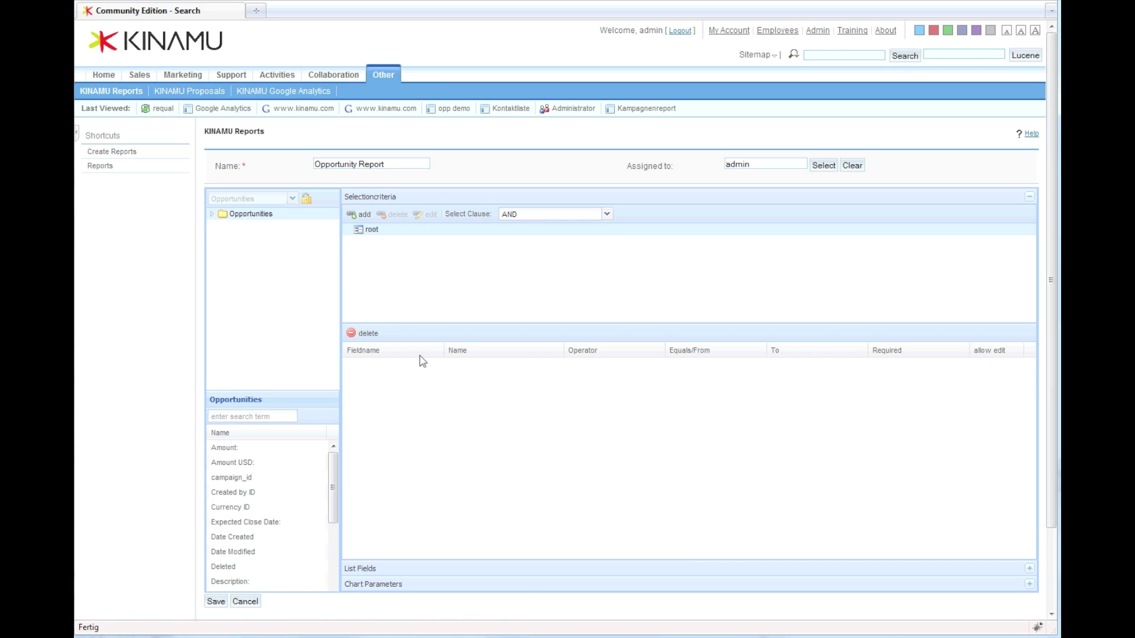
pyautogui.click(265, 417)
pyautogui.write('stage')
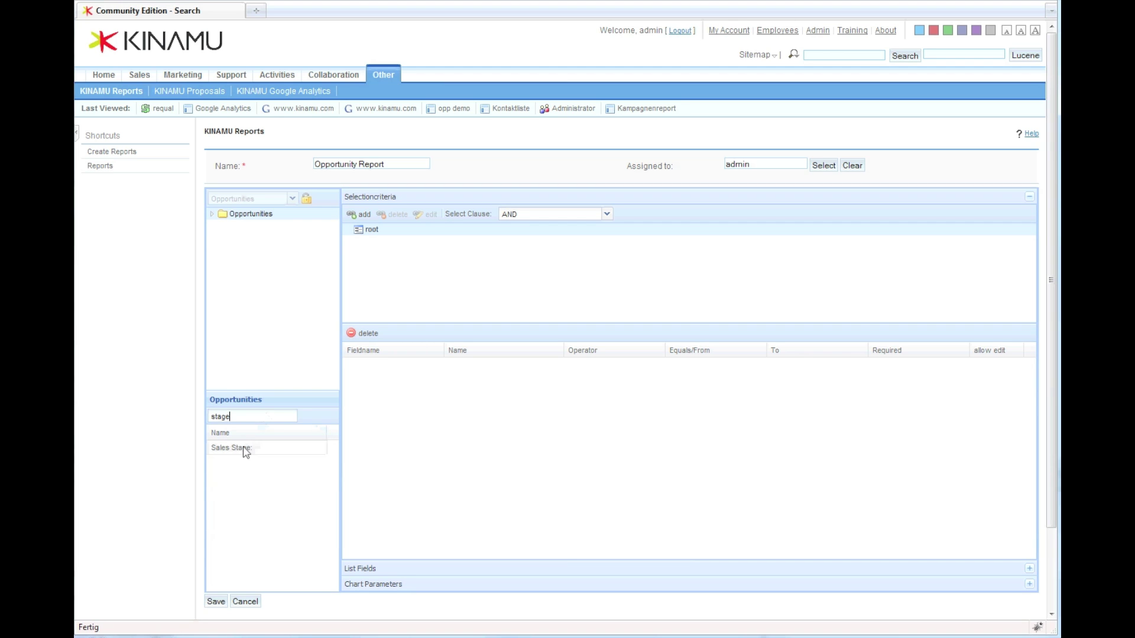
pyautogui.moveTo(242, 452); pyautogui.dragTo(517, 420)
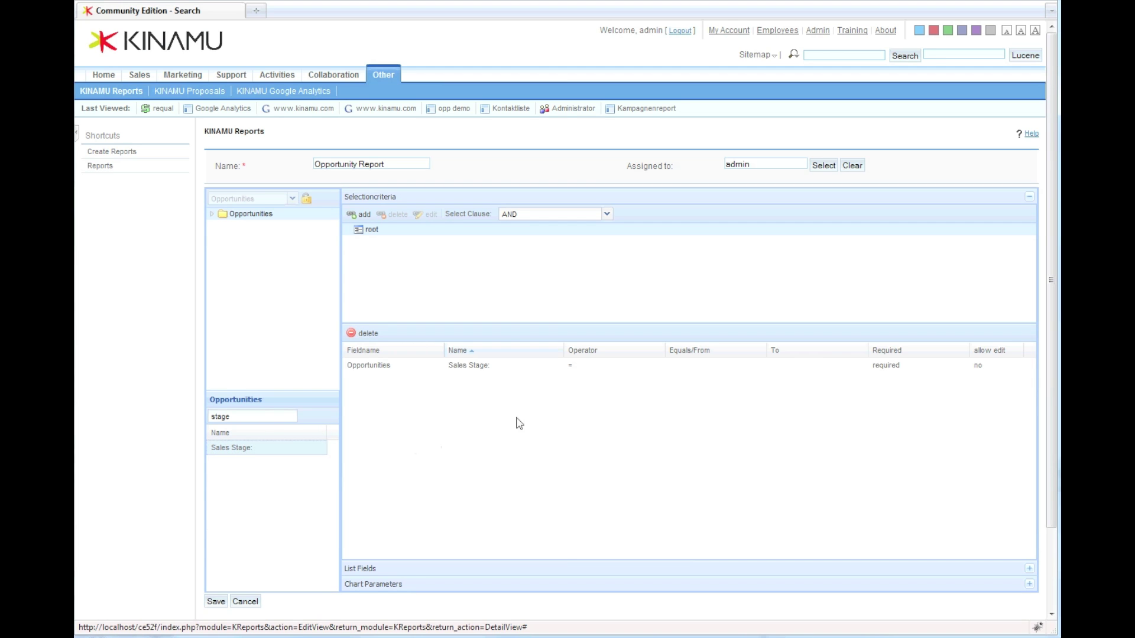
# - Set the Sales Stage criterion to 'is one of' Prospecting through Negotiation/Review
pyautogui.click(655, 367)
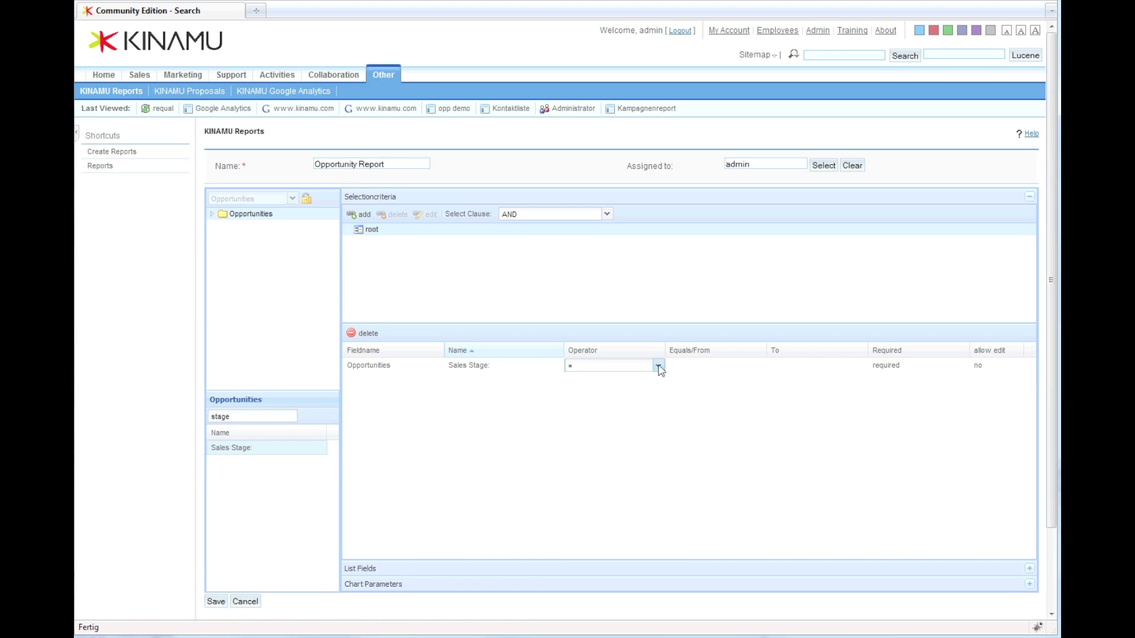
pyautogui.click(658, 366)
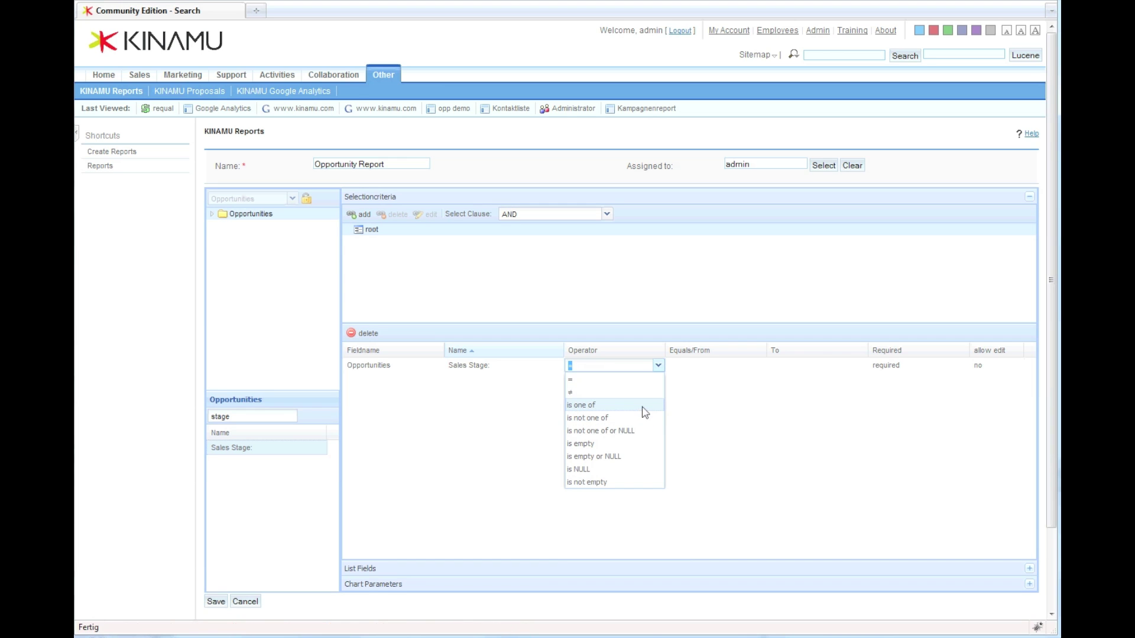
pyautogui.click(645, 407)
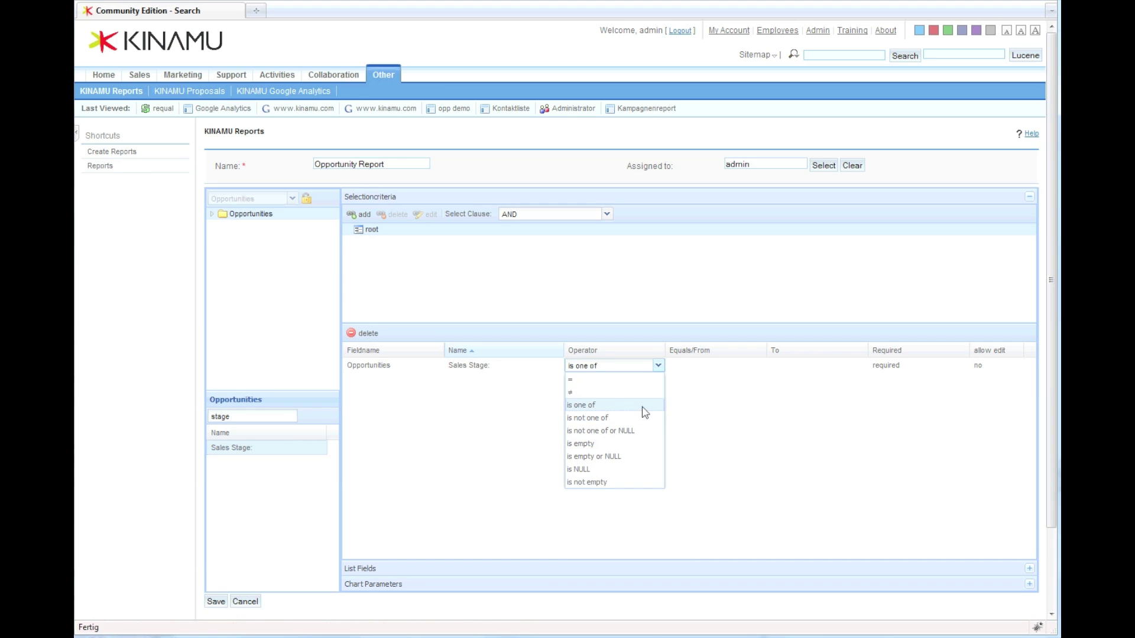
pyautogui.click(706, 370)
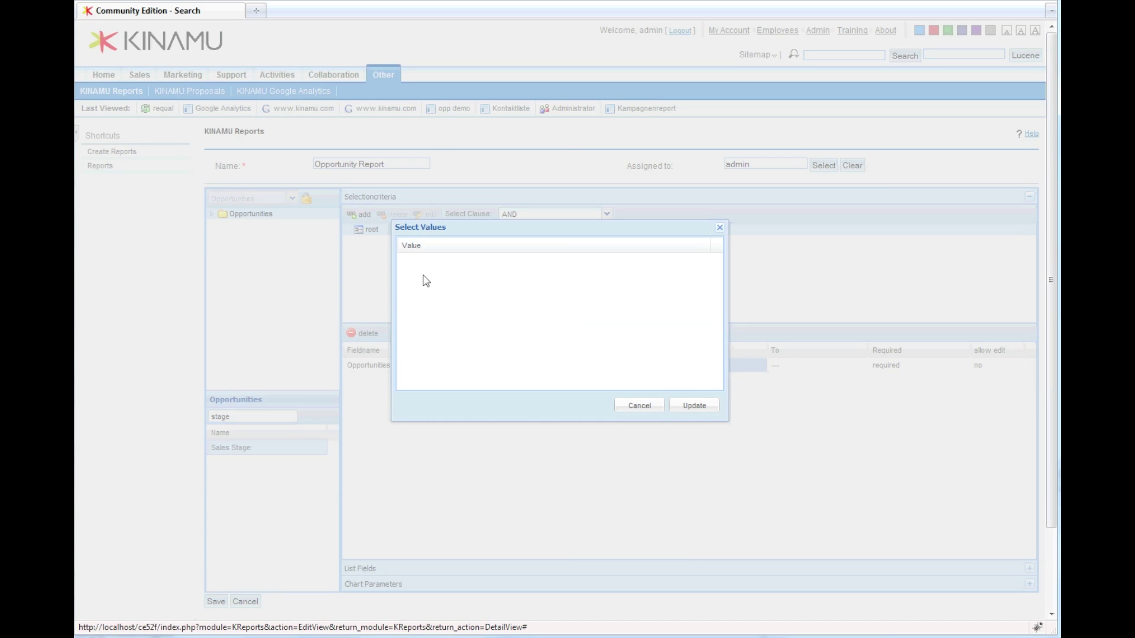
pyautogui.click(429, 260)
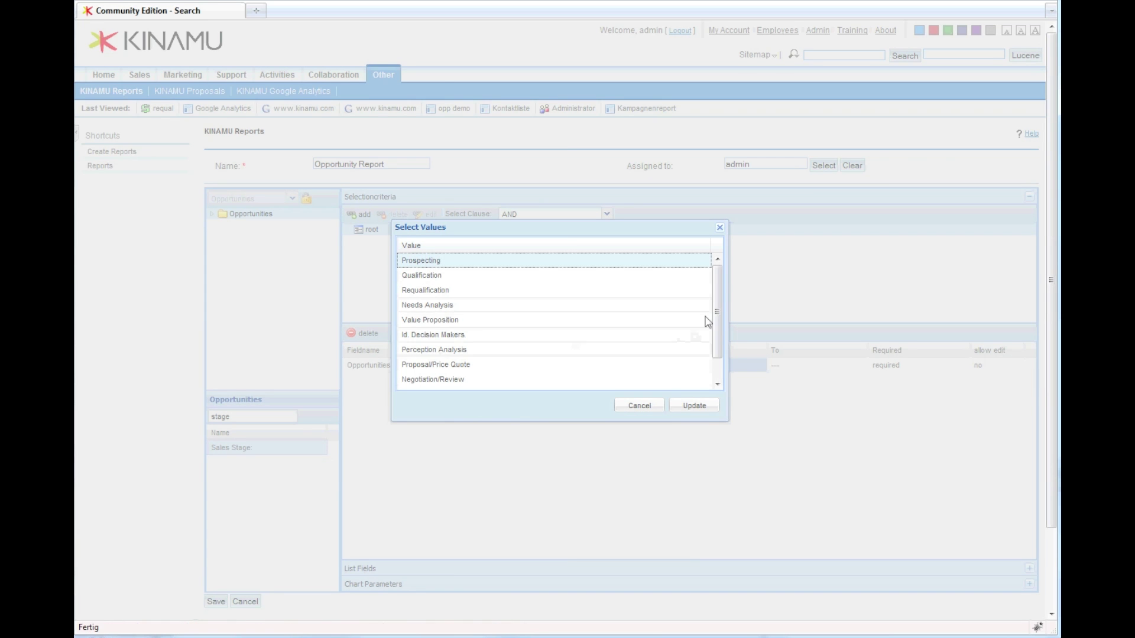
pyautogui.moveTo(718, 311); pyautogui.dragTo(720, 329)
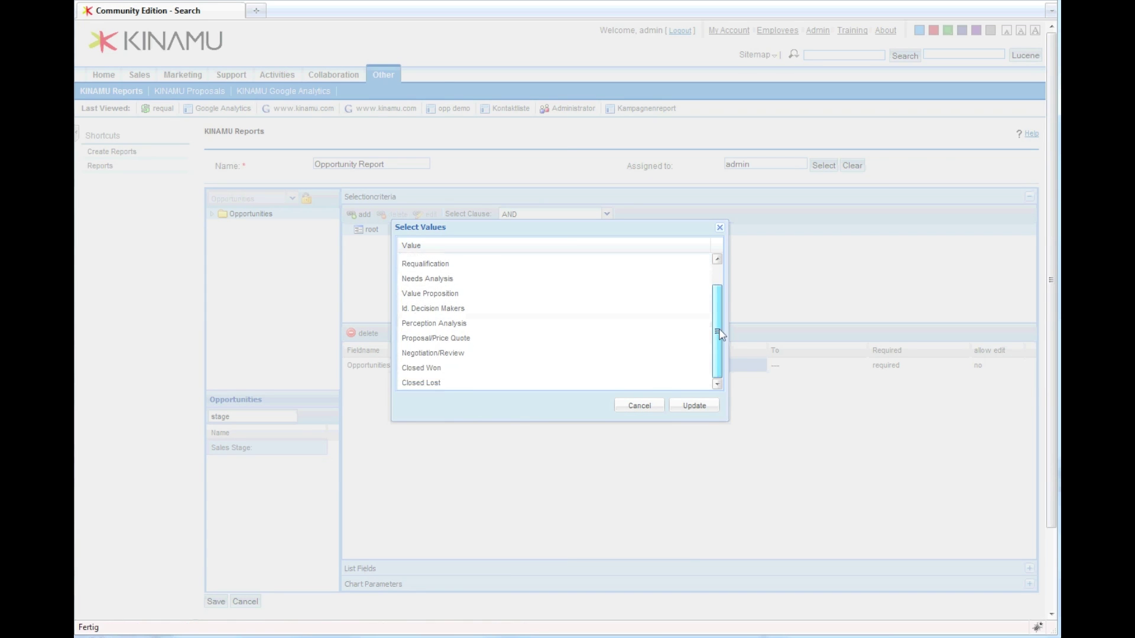
pyautogui.keyDown('shift'); pyautogui.click(461, 355); pyautogui.keyUp('shift')
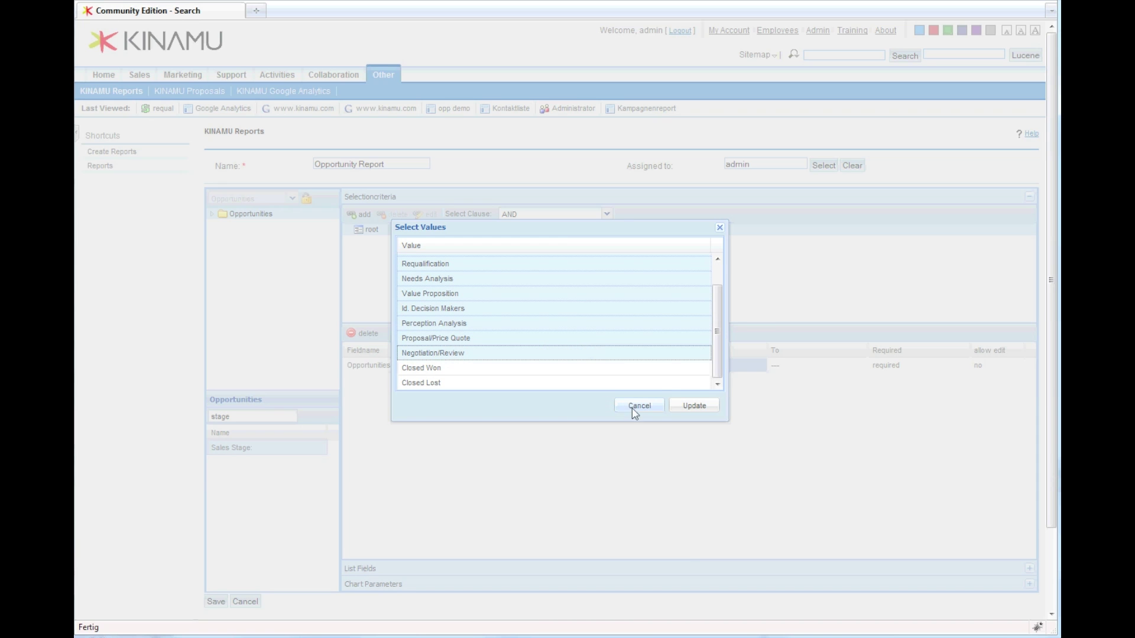
pyautogui.click(691, 408)
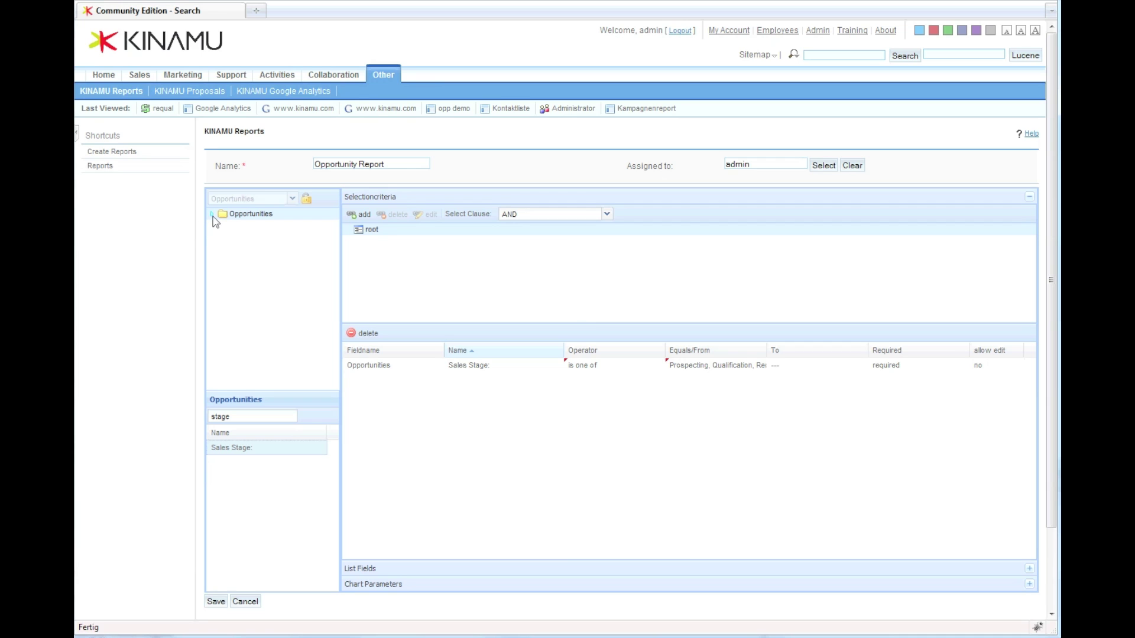
# - Add the assigned user's User Name field as a second selection criterion
pyautogui.click(211, 215)
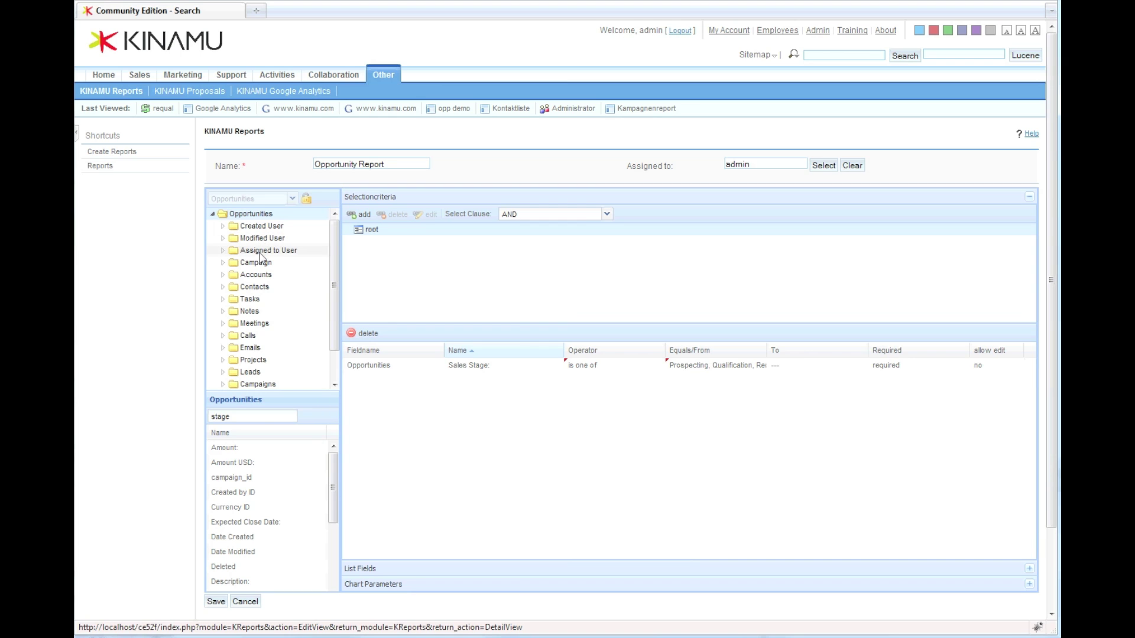
pyautogui.click(261, 251)
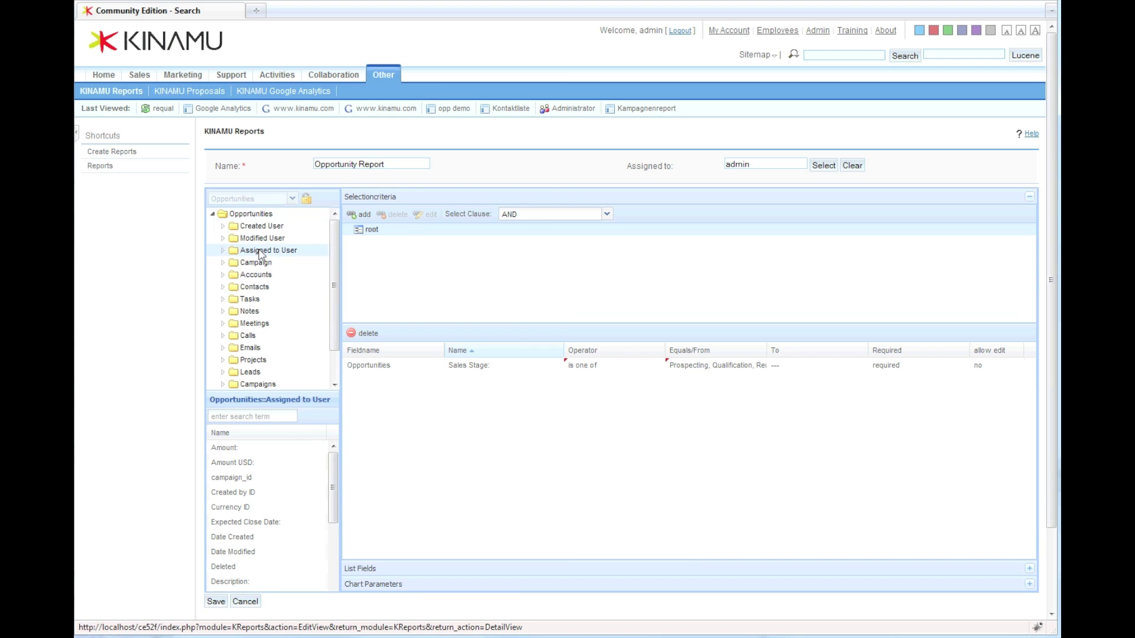
pyautogui.click(282, 420)
pyautogui.write('user')
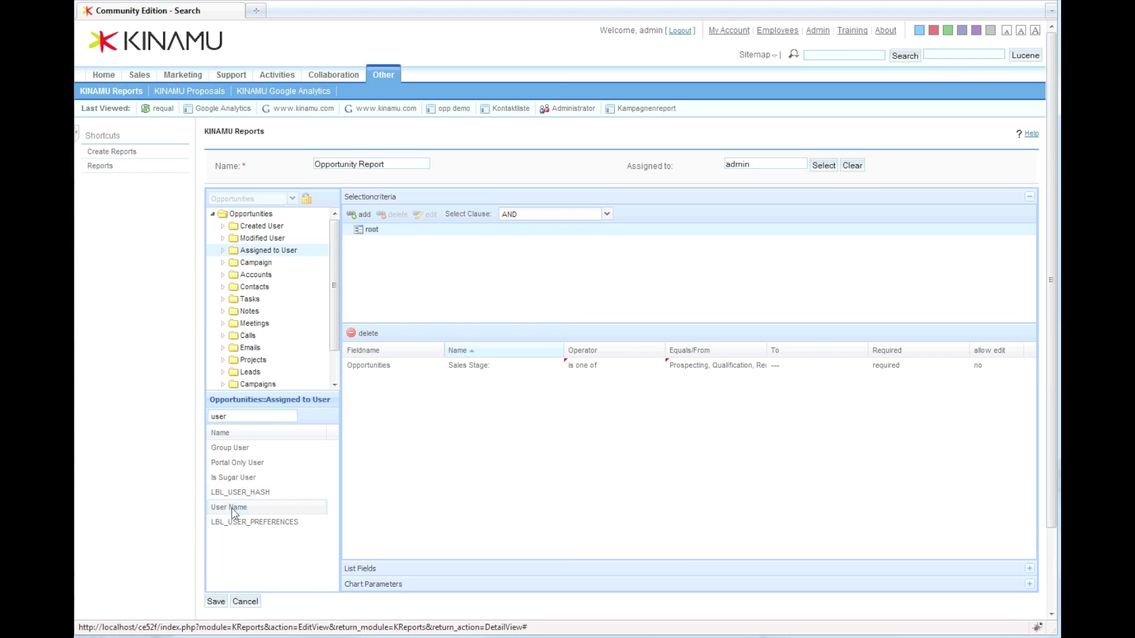
pyautogui.moveTo(233, 512); pyautogui.dragTo(390, 492)
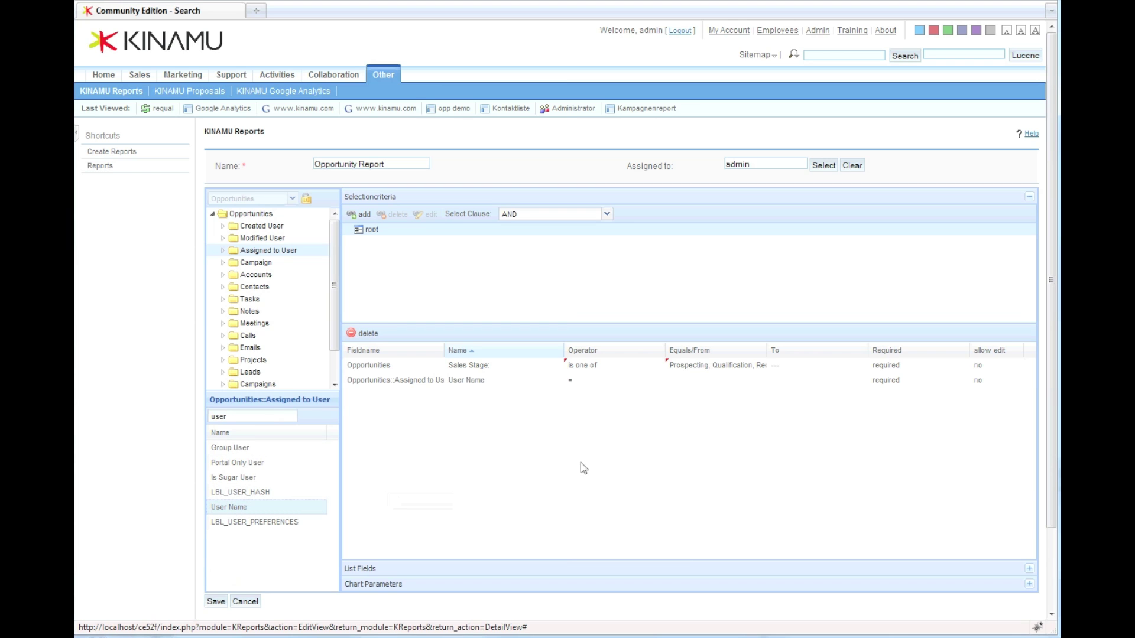
# - Set the User Name criterion to 'is not empty' with allow edit set to yes
pyautogui.click(650, 381)
pyautogui.click(658, 380)
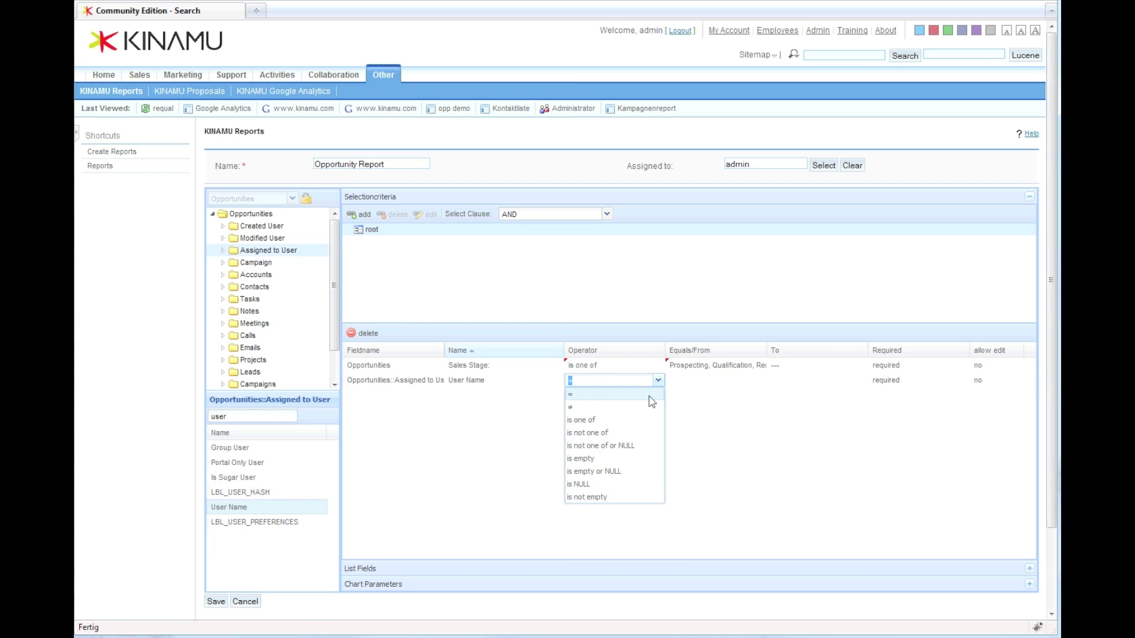
pyautogui.click(629, 502)
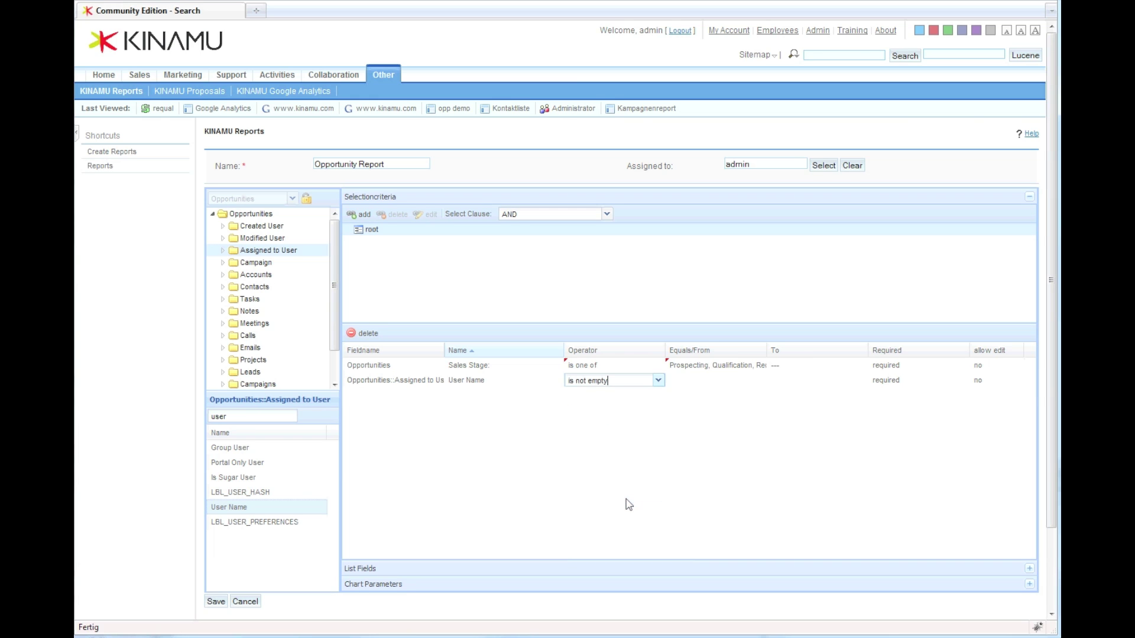
pyautogui.click(992, 382)
pyautogui.click(1016, 381)
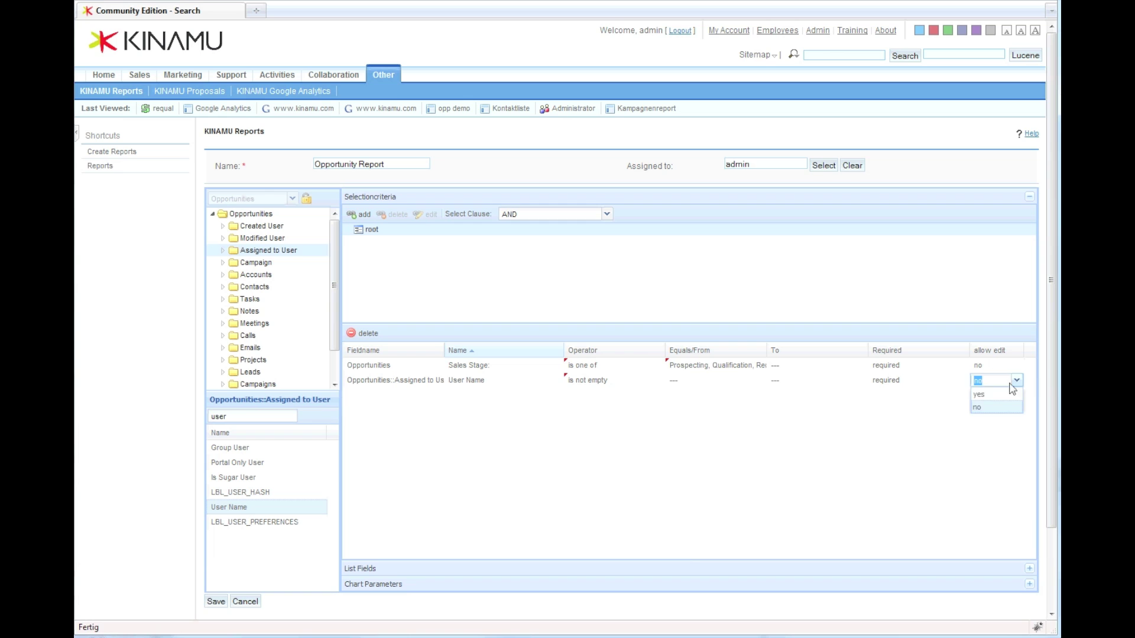
pyautogui.click(980, 394)
pyautogui.click(926, 434)
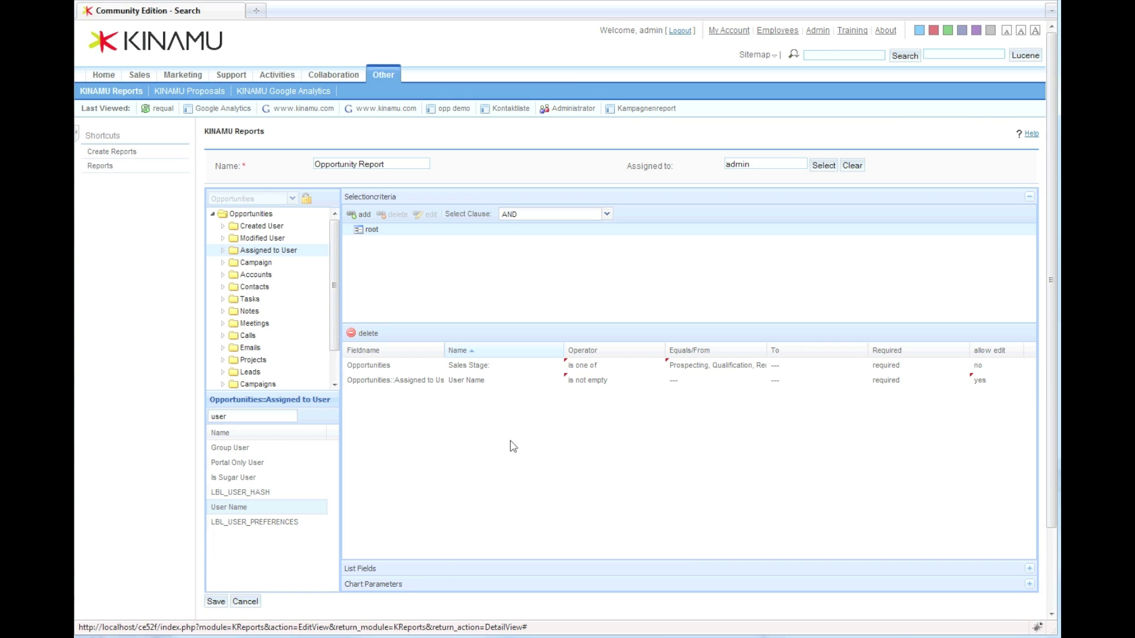
# - Add Opportunity Name as the first list-field column
pyautogui.click(442, 568)
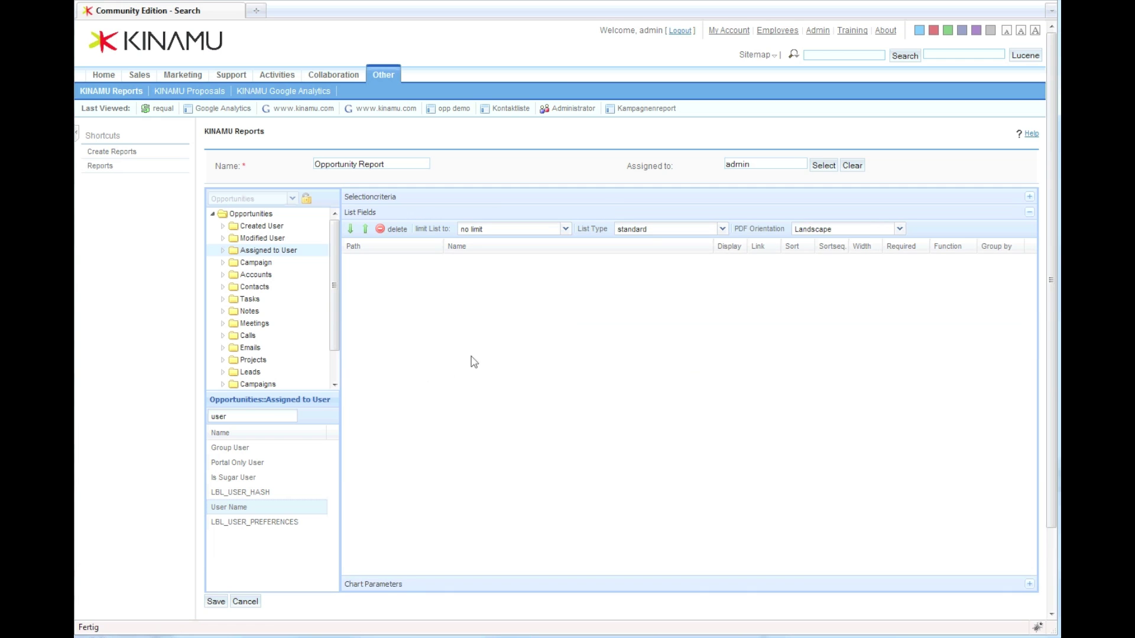
pyautogui.click(262, 217)
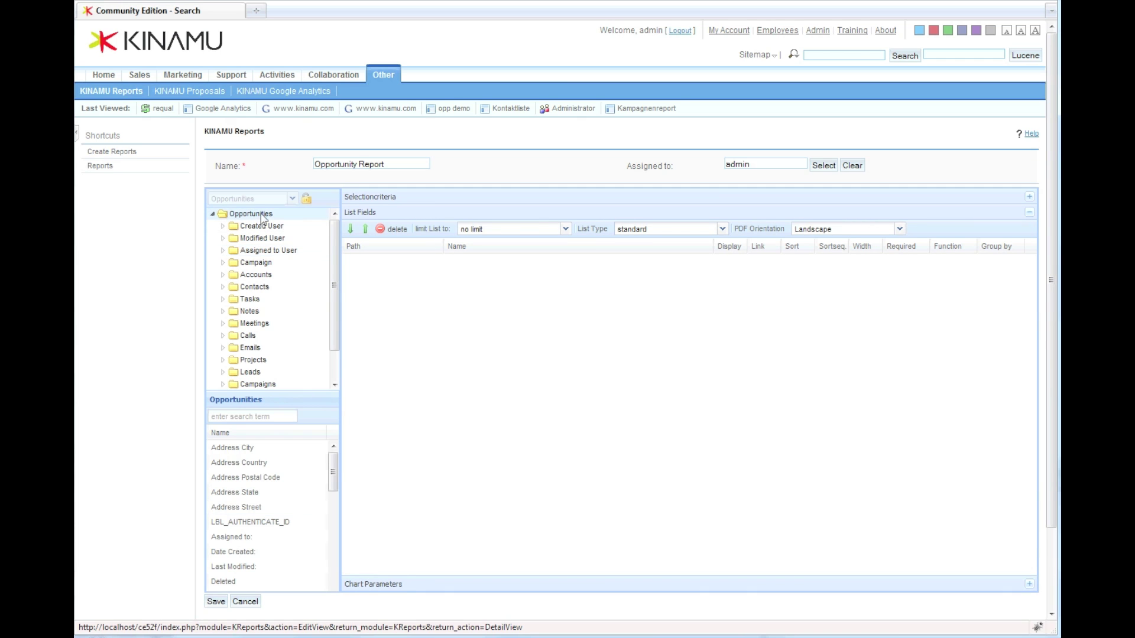
pyautogui.click(265, 417)
pyautogui.write('nam')
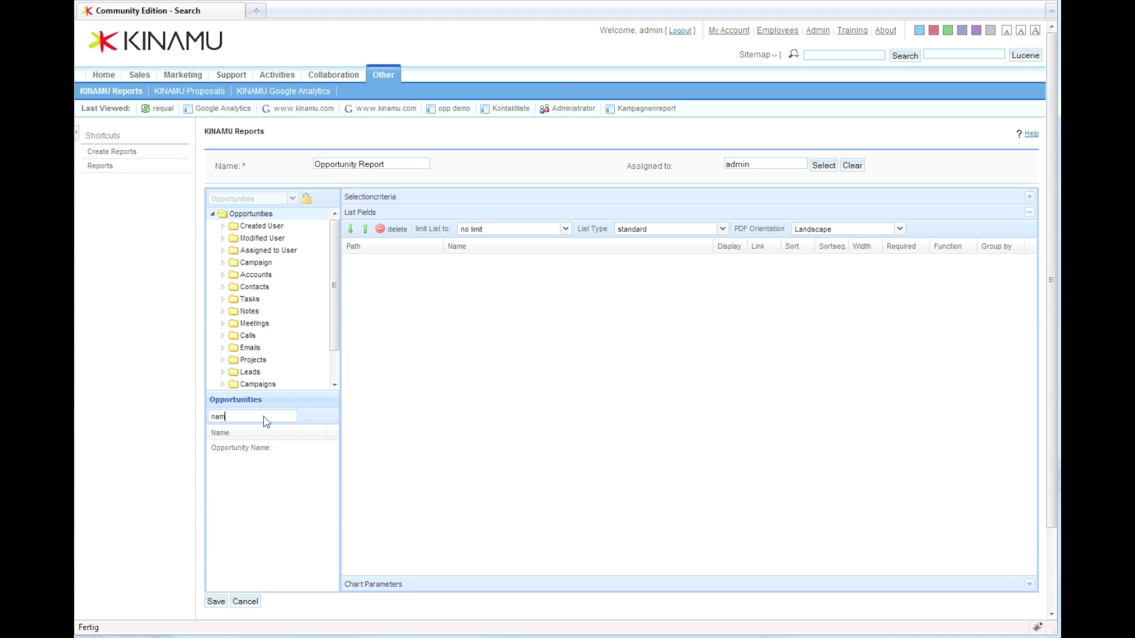
pyautogui.moveTo(250, 451); pyautogui.dragTo(406, 355)
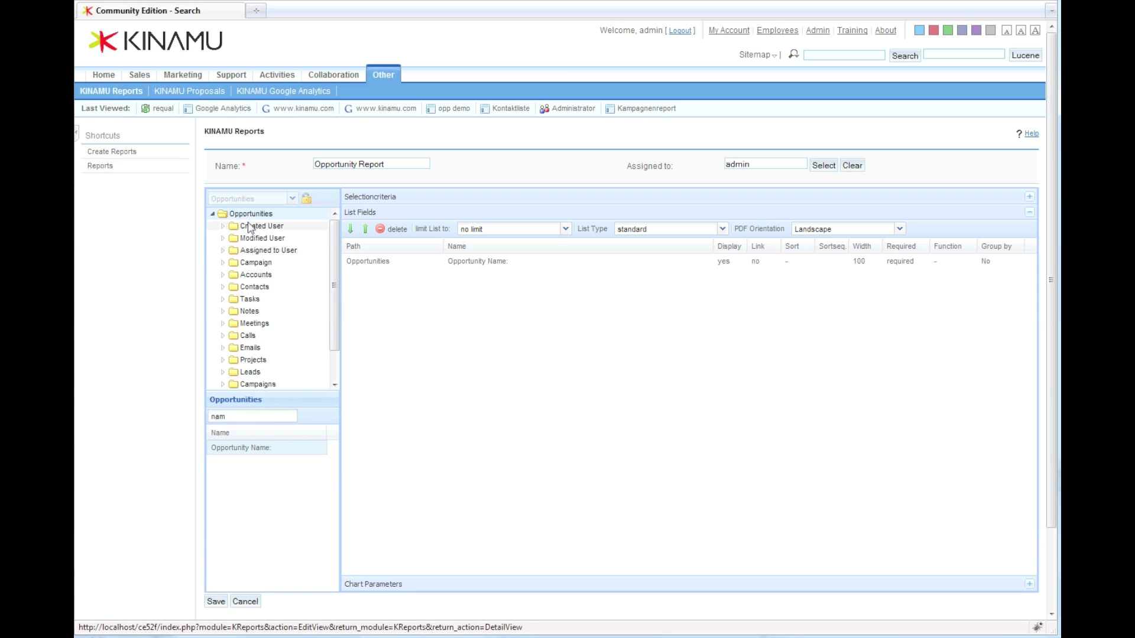
# - Add the account Name column titled 'Account Name' and drop the colon from Opportunity Name
pyautogui.click(255, 276)
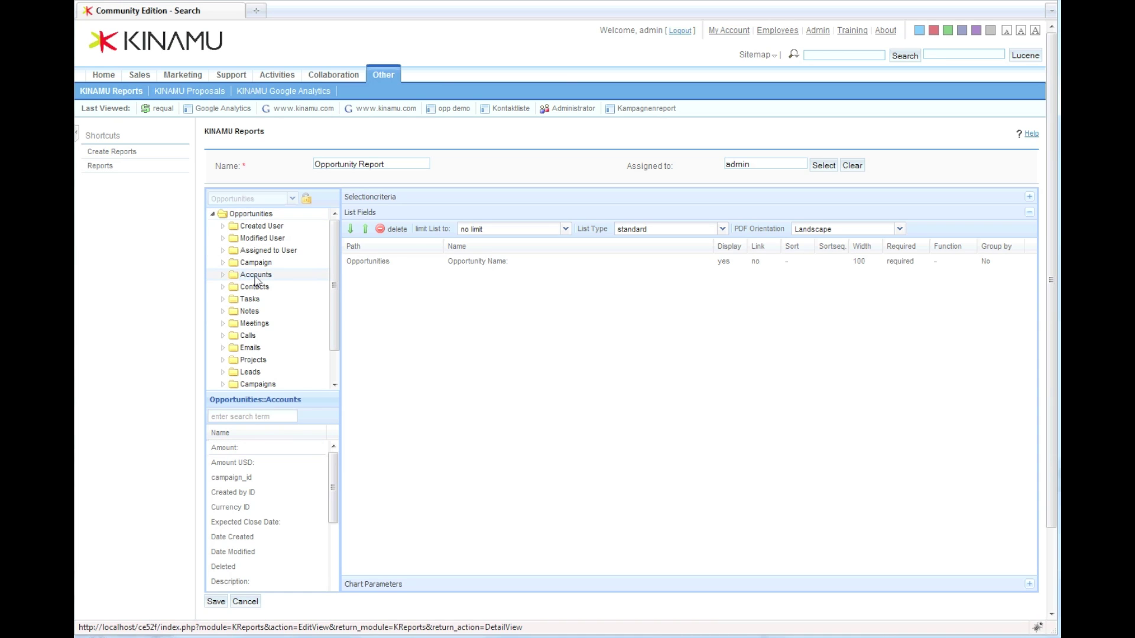
pyautogui.click(254, 419)
pyautogui.write('name')
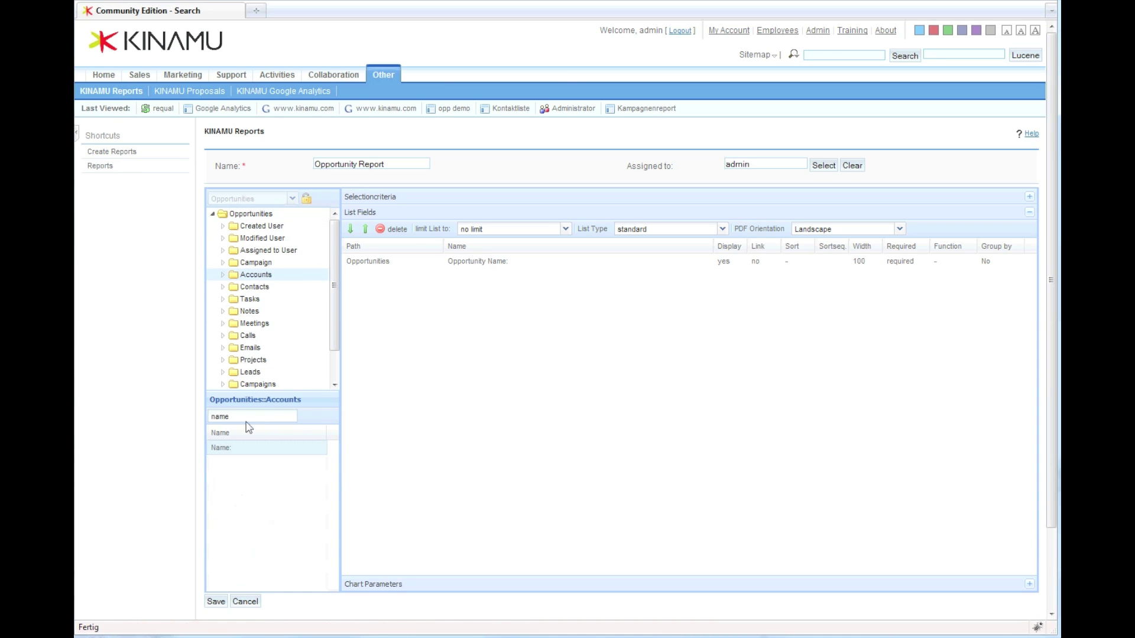
pyautogui.moveTo(238, 448); pyautogui.dragTo(475, 284)
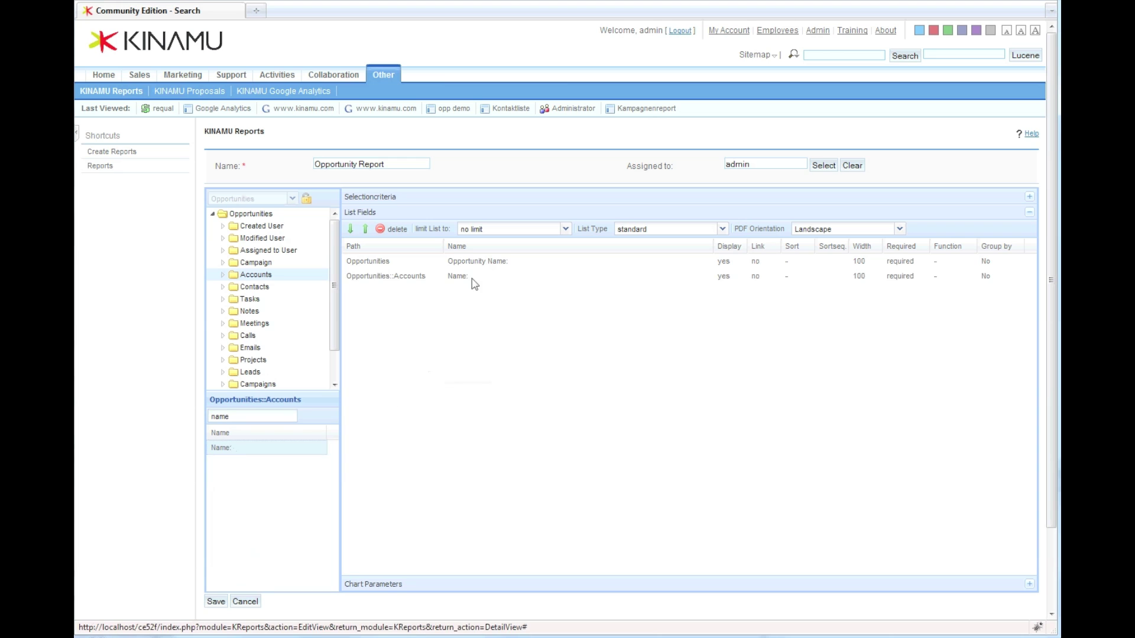
pyautogui.click(520, 262)
pyautogui.press('BackSpace')
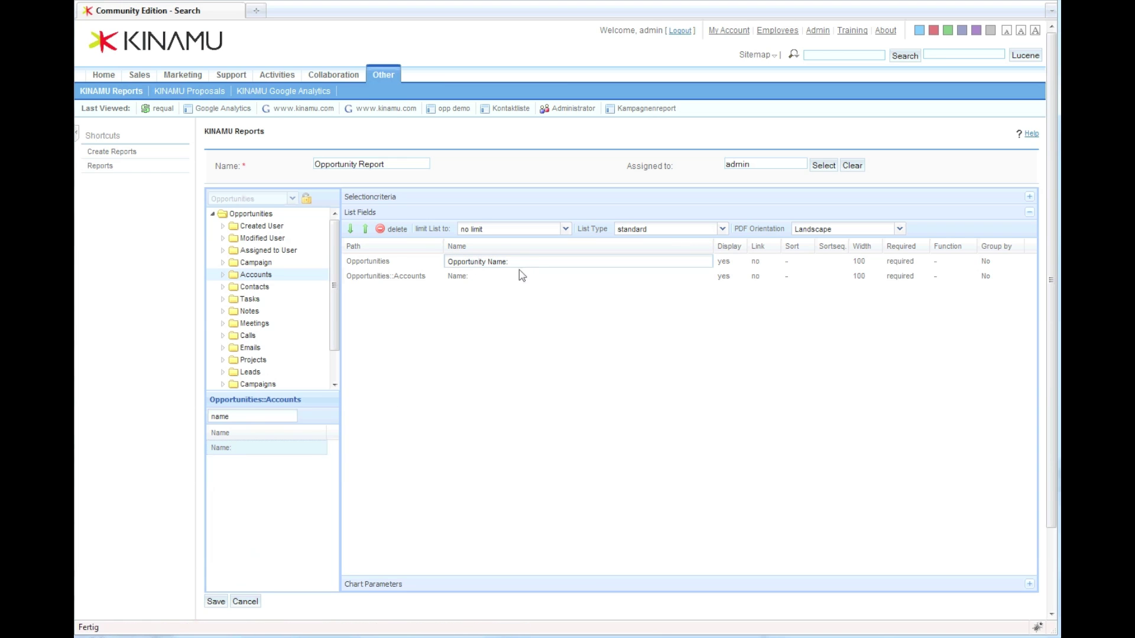
pyautogui.click(493, 276)
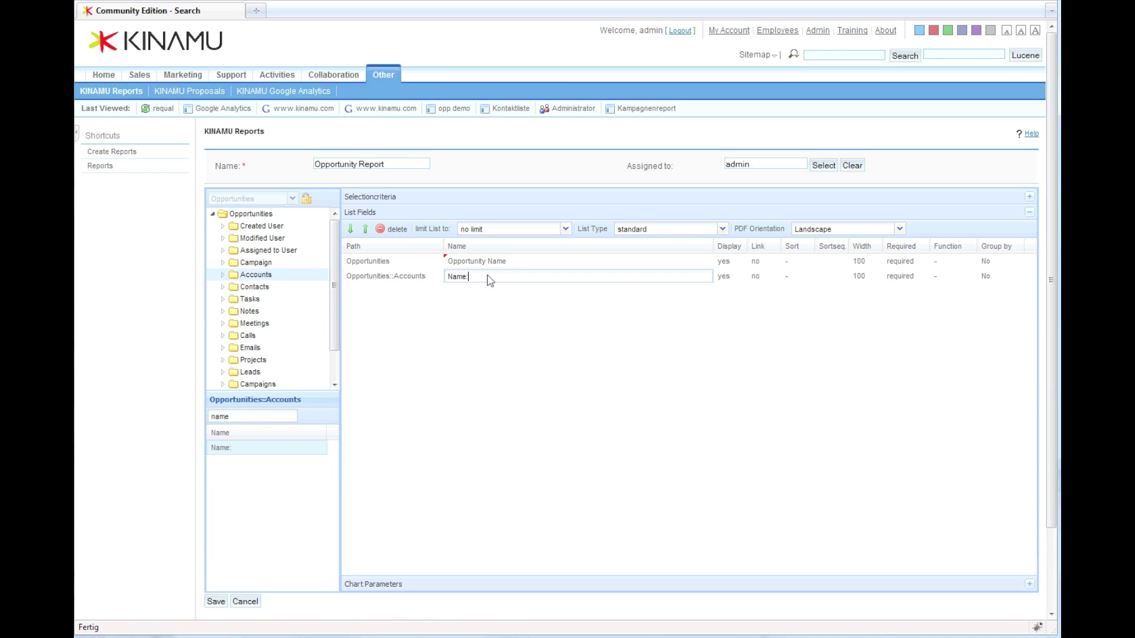
pyautogui.moveTo(489, 278); pyautogui.dragTo(420, 286)
pyautogui.write('Account')
pyautogui.click(497, 298)
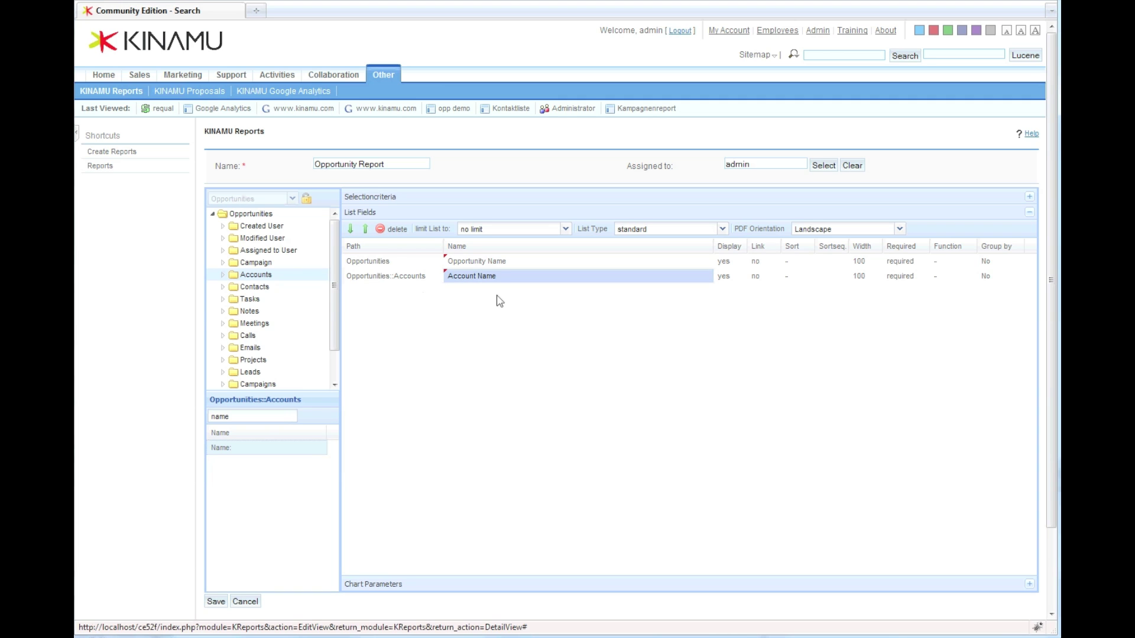
# - Add the assigned user's User Name column, titled 'Account Executive'
pyautogui.click(256, 251)
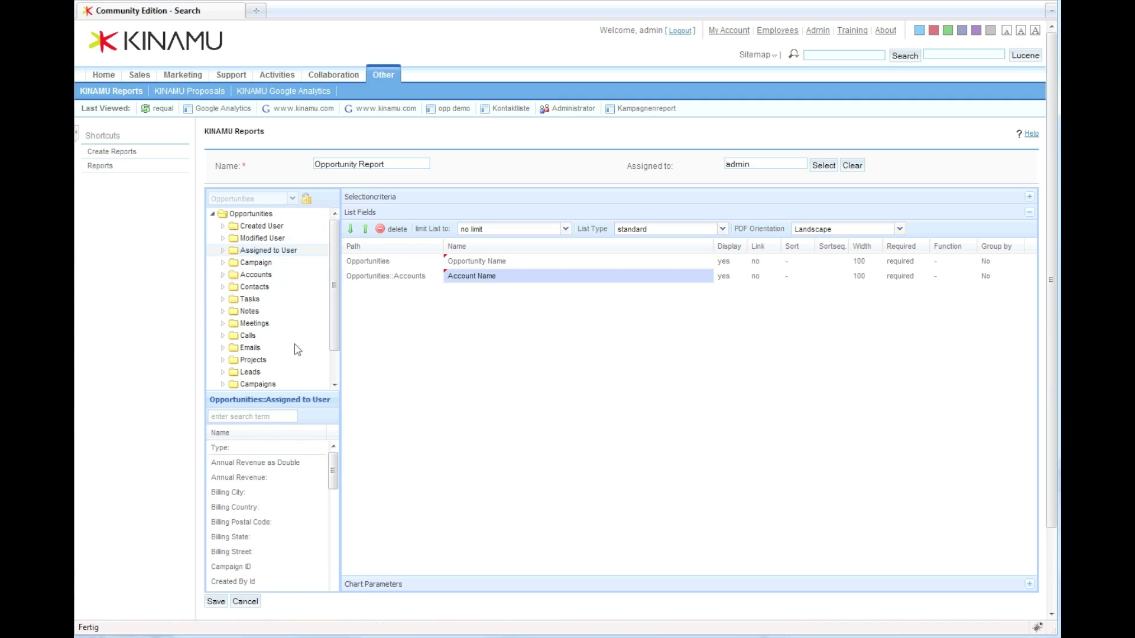
pyautogui.click(261, 417)
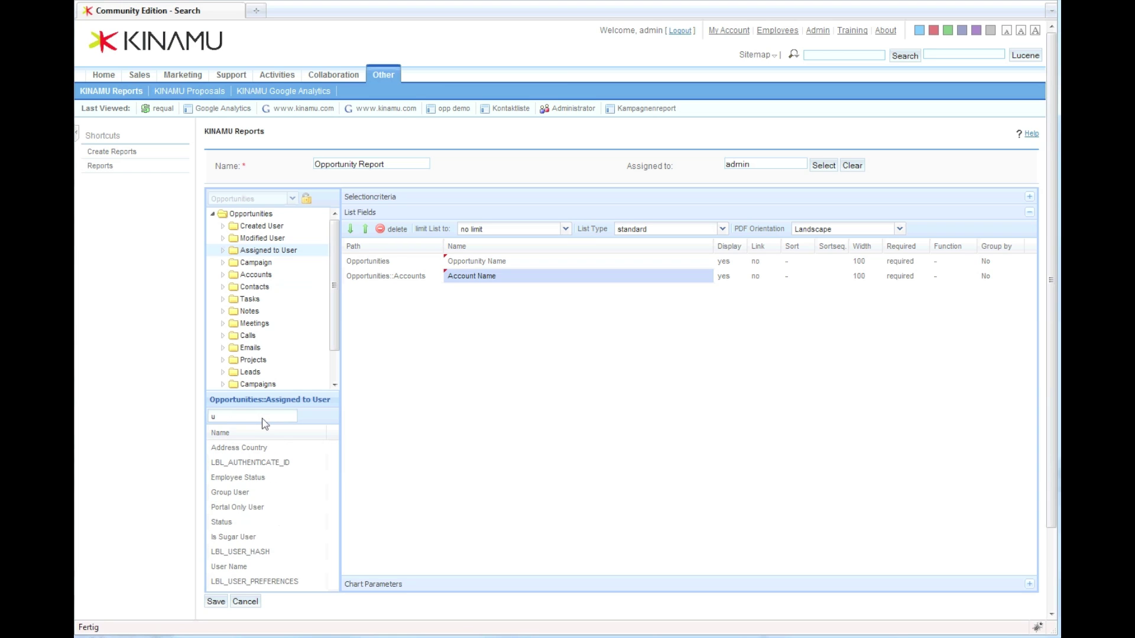
pyautogui.write('user')
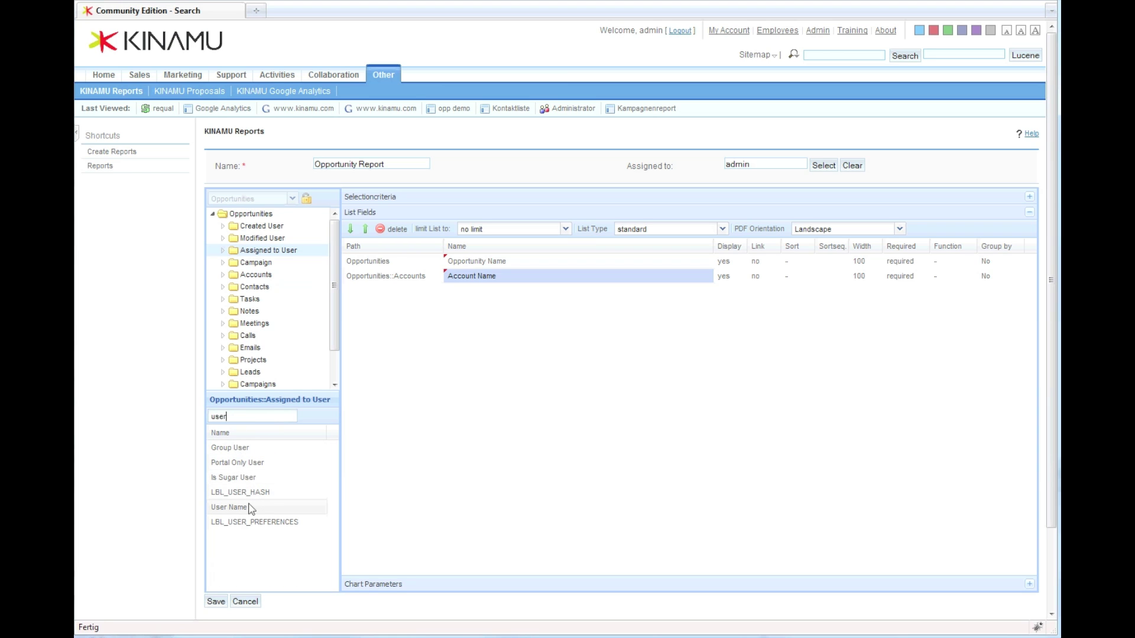
pyautogui.moveTo(239, 507); pyautogui.dragTo(386, 443)
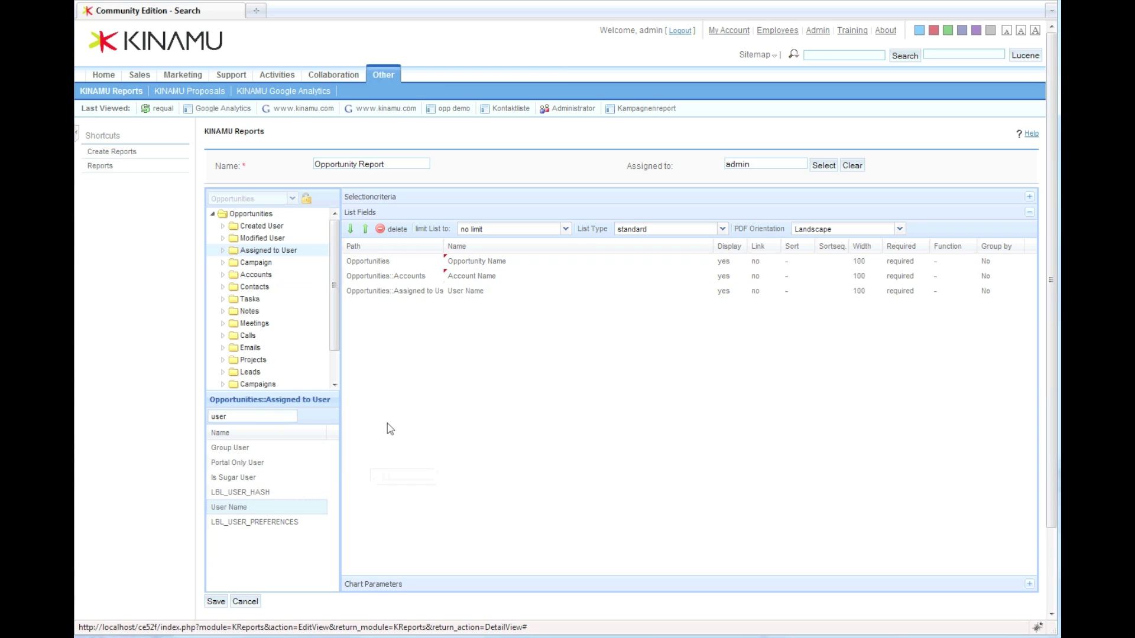
pyautogui.click(493, 294)
pyautogui.moveTo(493, 293); pyautogui.dragTo(423, 294)
pyautogui.write('Account Executive')
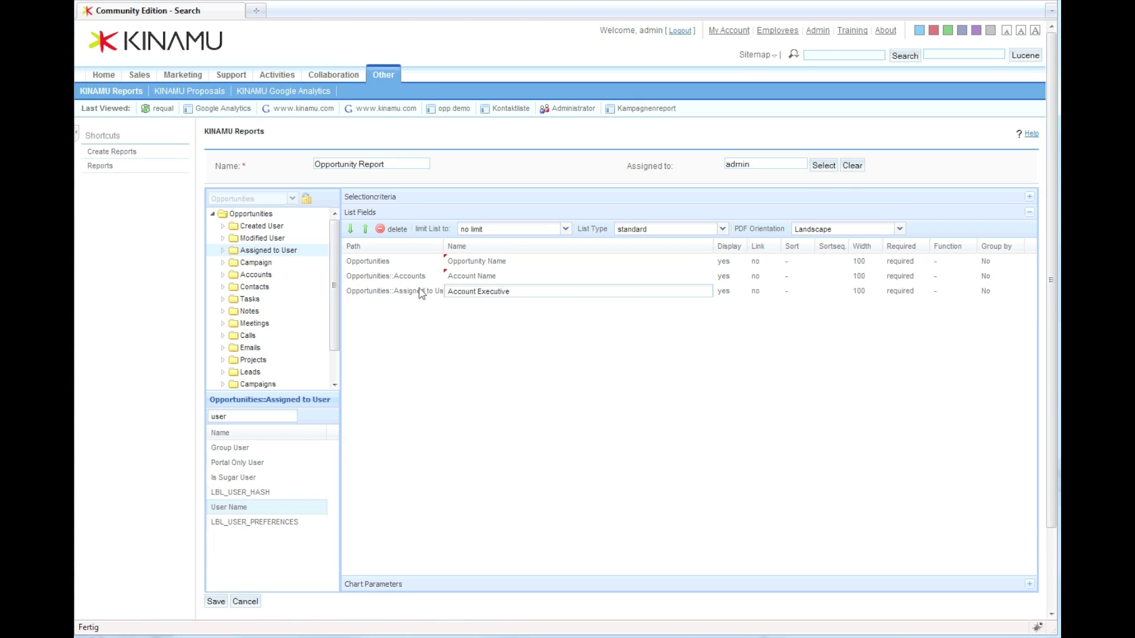
pyautogui.press('Return')
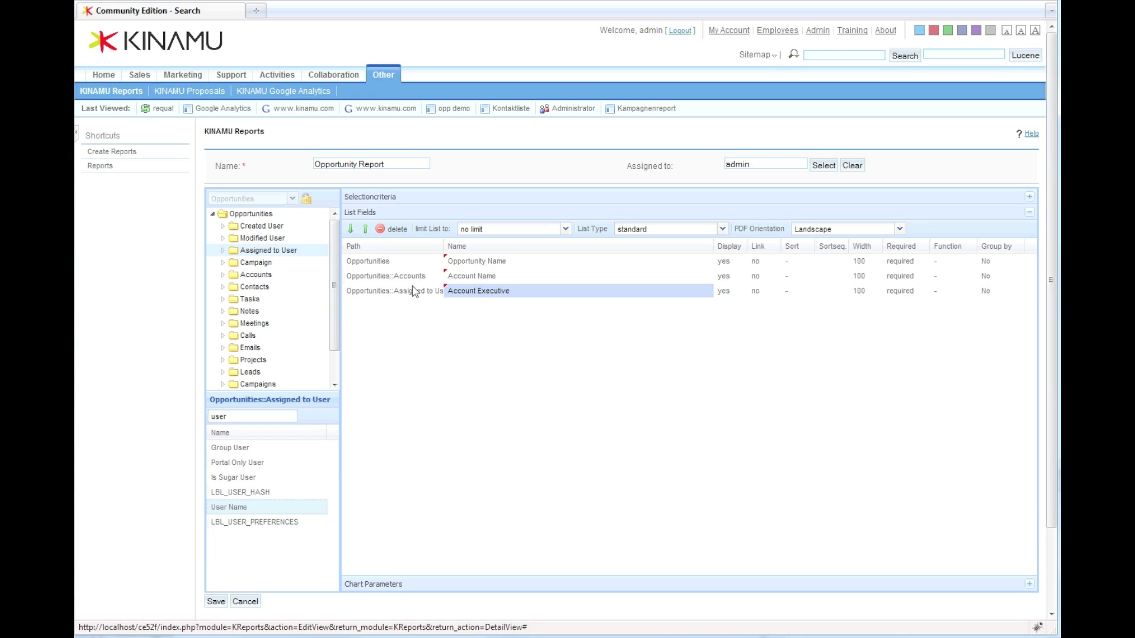
# - Add the Sales Stage column, titled 'Stage'
pyautogui.click(250, 214)
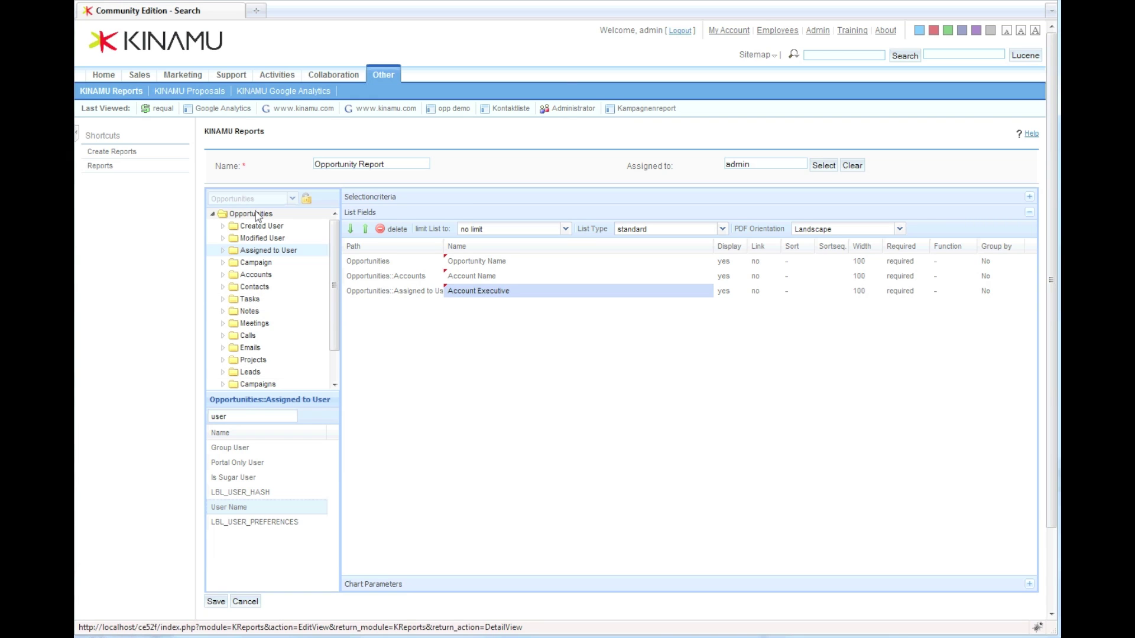
pyautogui.click(271, 418)
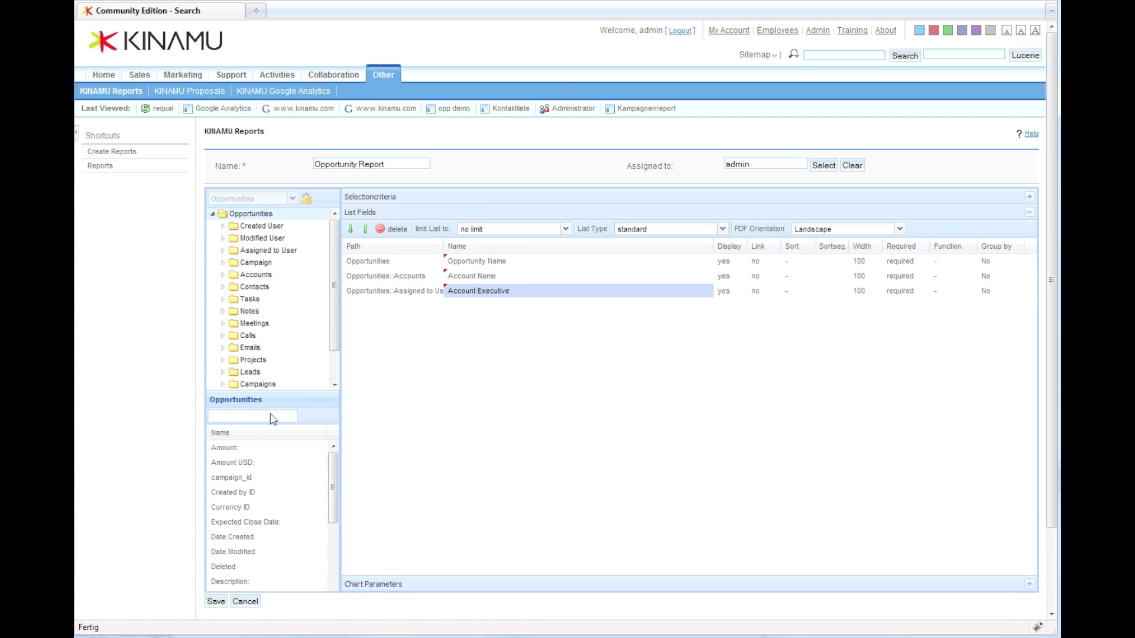
pyautogui.write('stage')
pyautogui.press('Return')
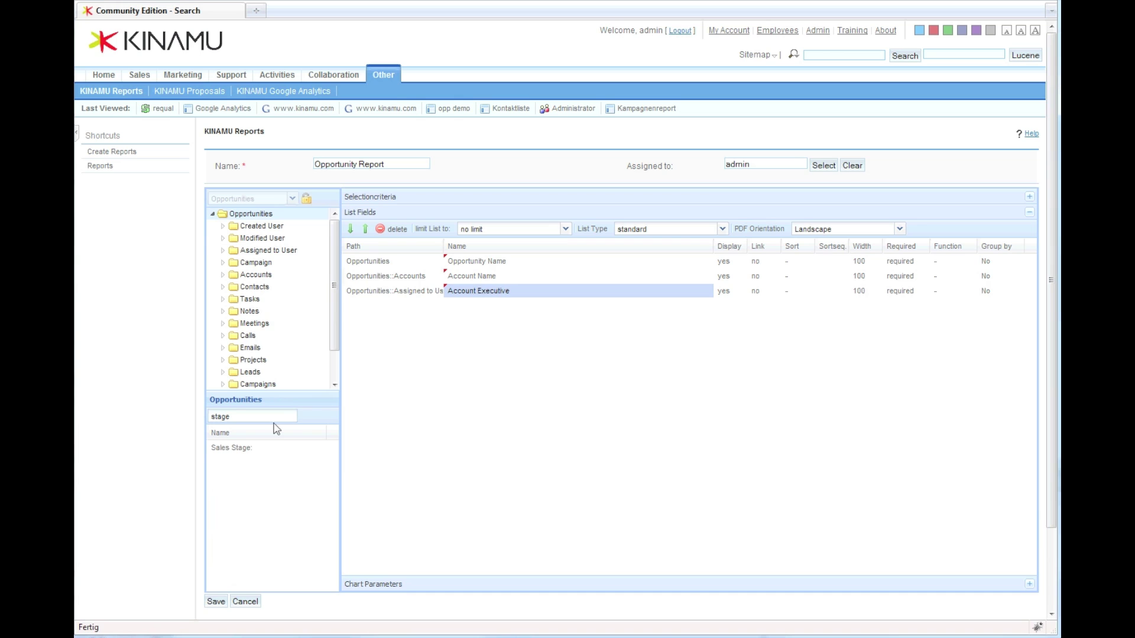
pyautogui.moveTo(222, 450); pyautogui.dragTo(484, 336)
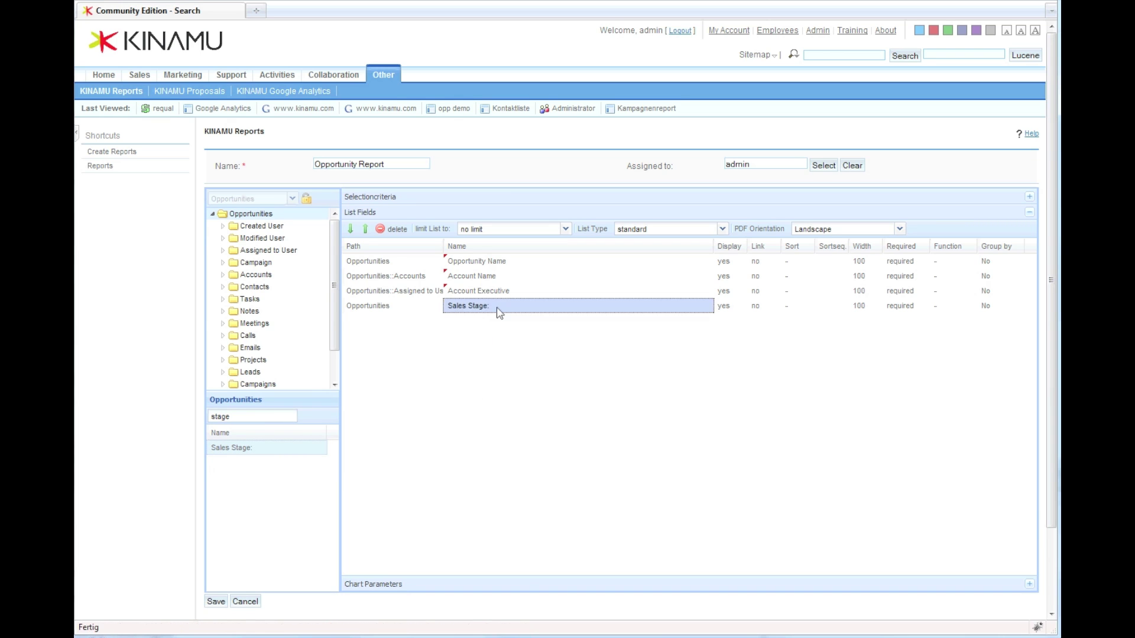
pyautogui.click(500, 312)
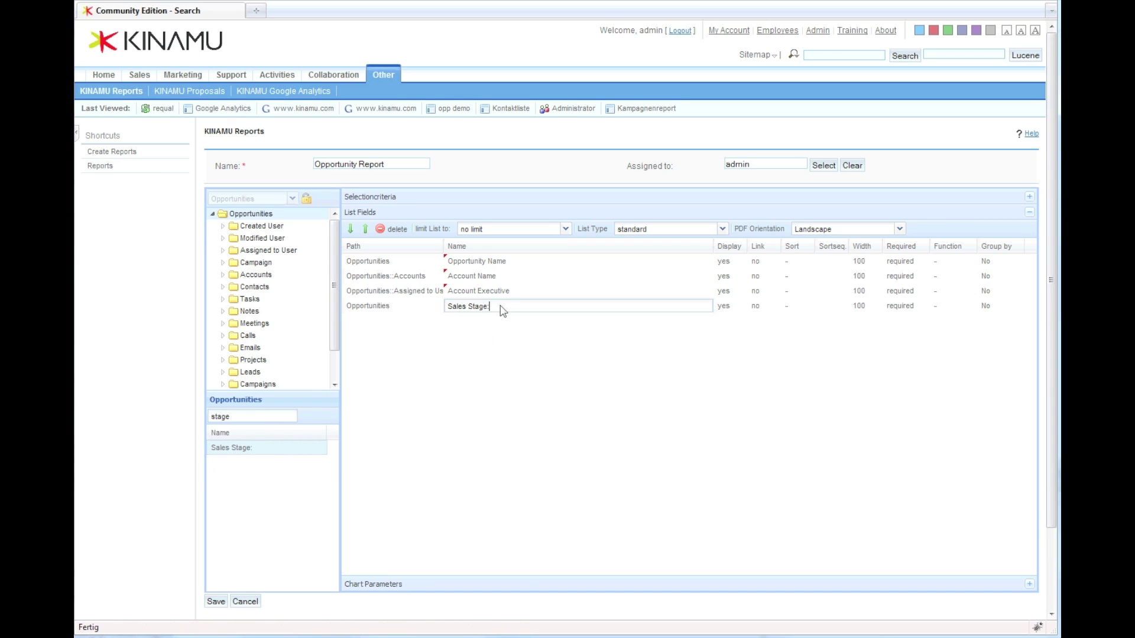
pyautogui.click(469, 307)
pyautogui.press('BackSpace')
pyautogui.press('BackSpace')
pyautogui.press('BackSpace')
pyautogui.press('BackSpace')
pyautogui.press('BackSpace')
pyautogui.press('BackSpace')
pyautogui.press('Return')
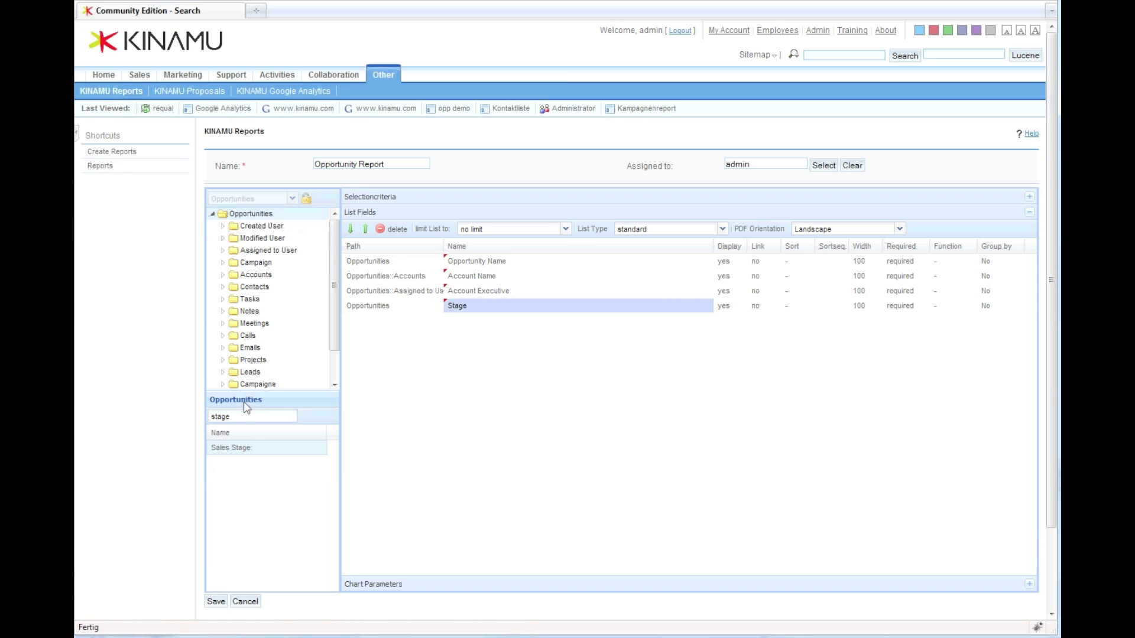
# - Add the Expected Close Date column, titled 'Close Date'
pyautogui.doubleClick(222, 418)
pyautogui.write('clos')
pyautogui.moveTo(256, 452); pyautogui.dragTo(415, 332)
pyautogui.click(479, 323)
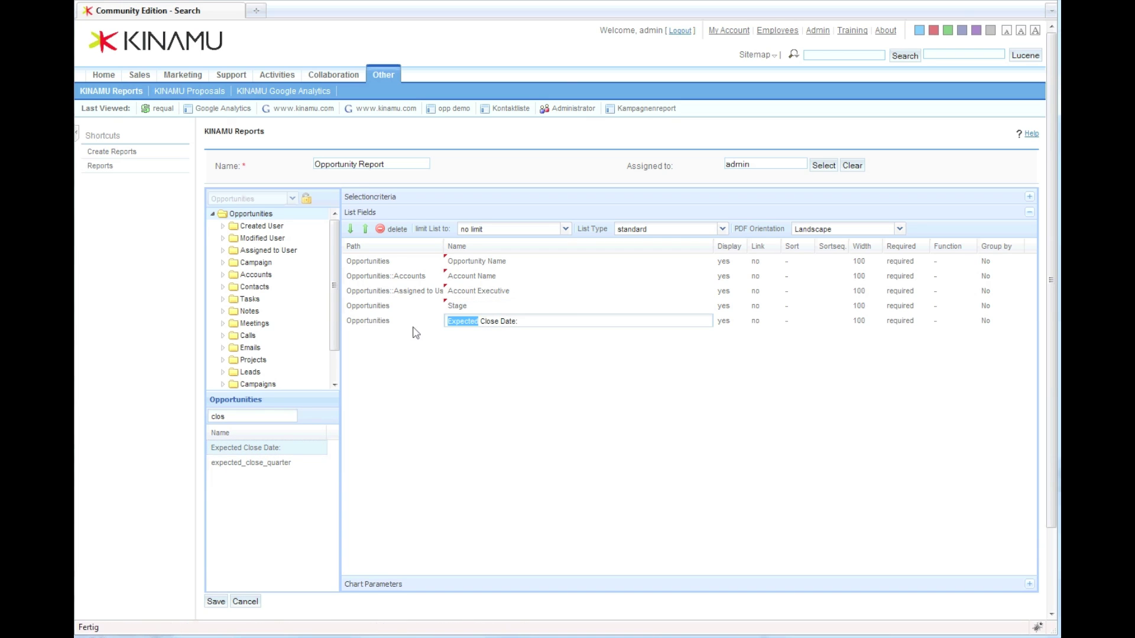
pyautogui.press('BackSpace')
pyautogui.press('End')
pyautogui.press('BackSpace')
pyautogui.press('Return')
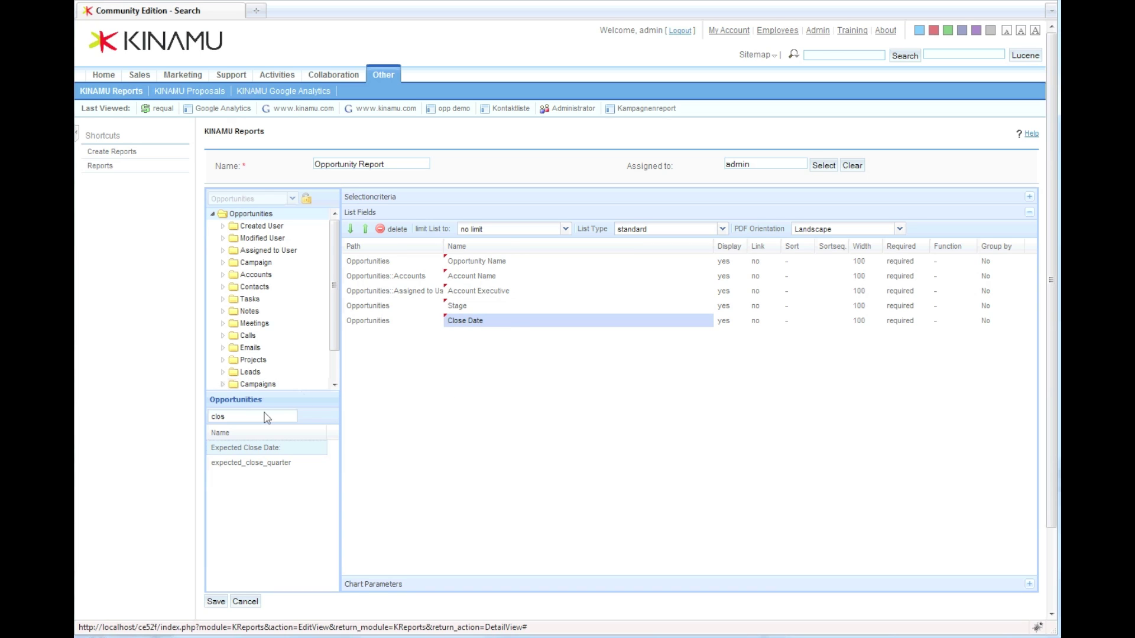
# - Add Amount and weighted_amount columns, titled 'total' and 'weighted'
pyautogui.moveTo(267, 417); pyautogui.dragTo(181, 417)
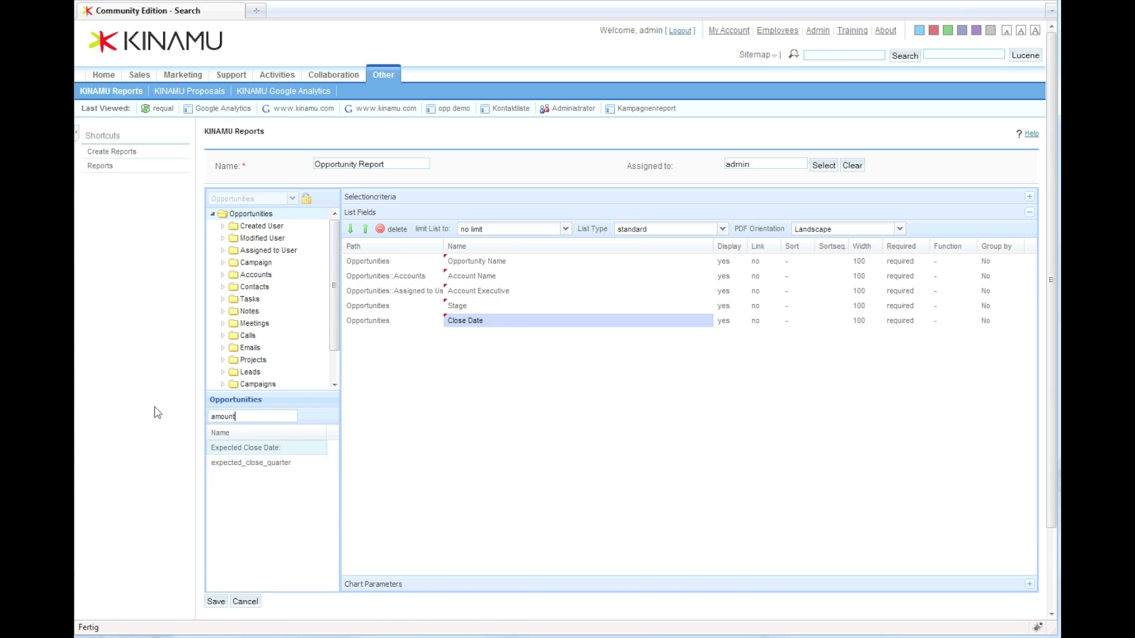
pyautogui.moveTo(216, 448); pyautogui.dragTo(407, 402)
pyautogui.moveTo(225, 478); pyautogui.dragTo(399, 344)
pyautogui.click(495, 336)
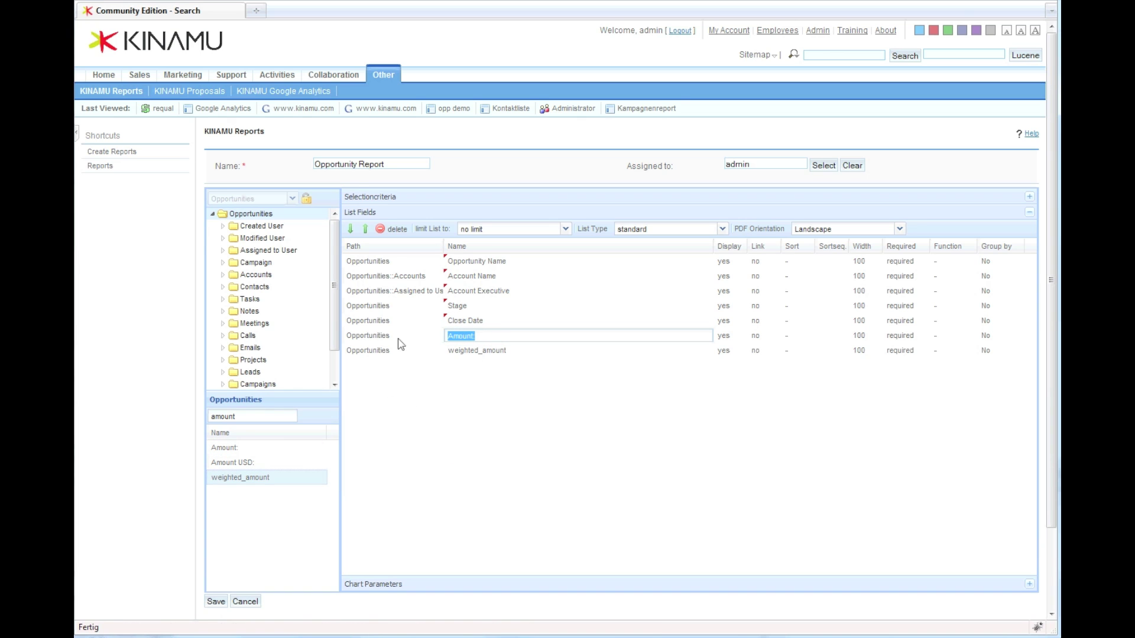
pyautogui.write('total')
pyautogui.click(478, 351)
pyautogui.moveTo(478, 351); pyautogui.dragTo(540, 353)
pyautogui.press('BackSpace')
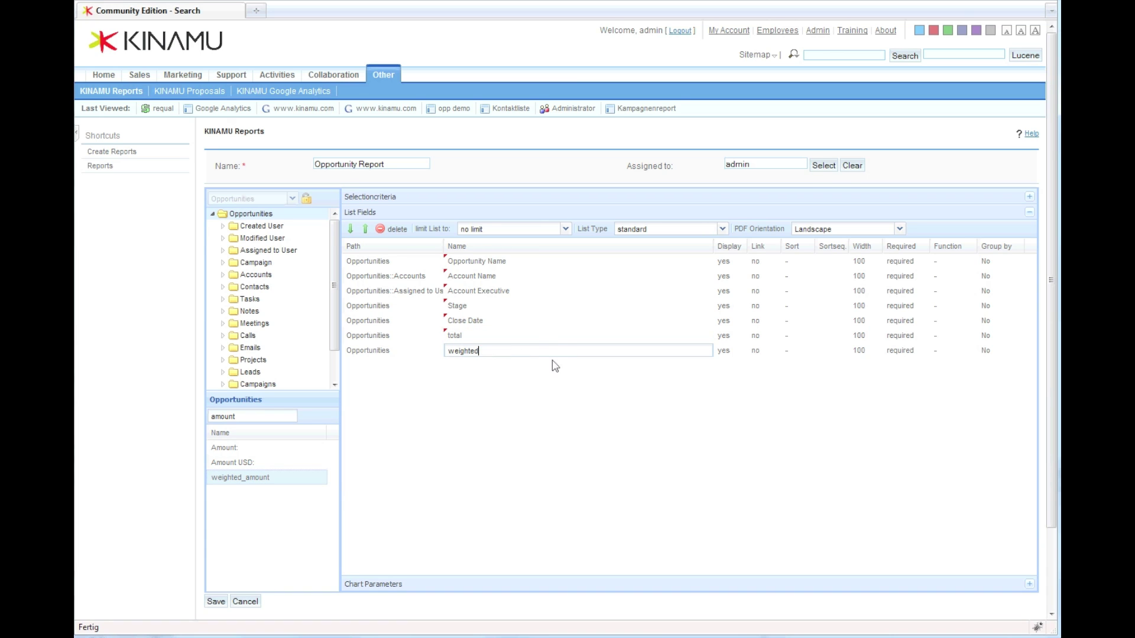
pyautogui.click(565, 393)
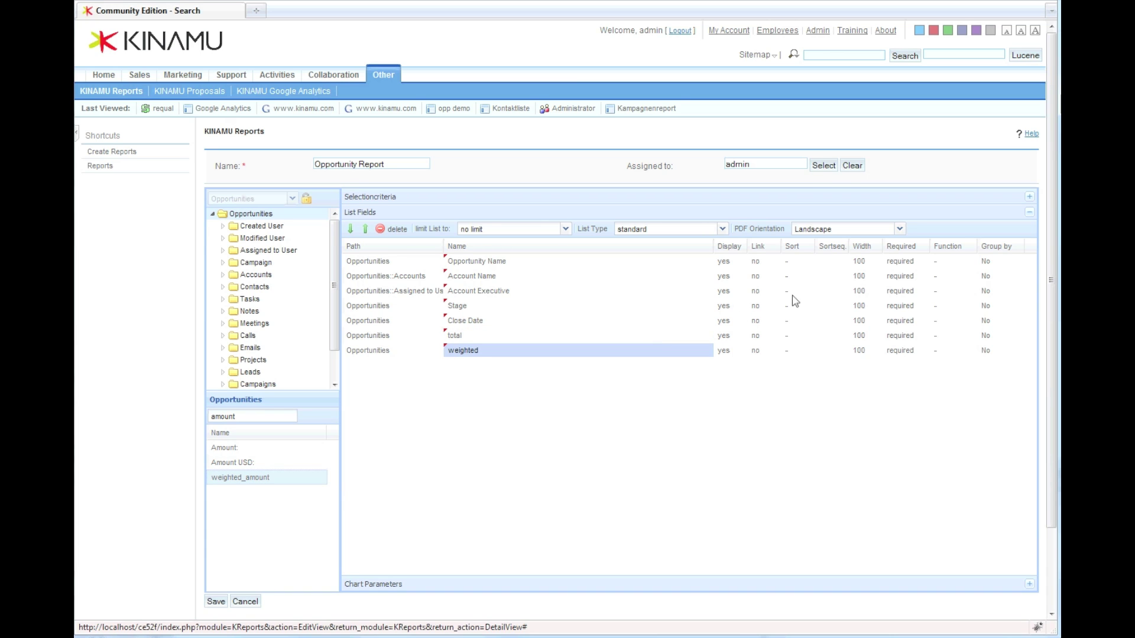
# - Set column widths to 150 for Opportunity Name and Account Name, 80 for total and weighted
pyautogui.click(860, 262)
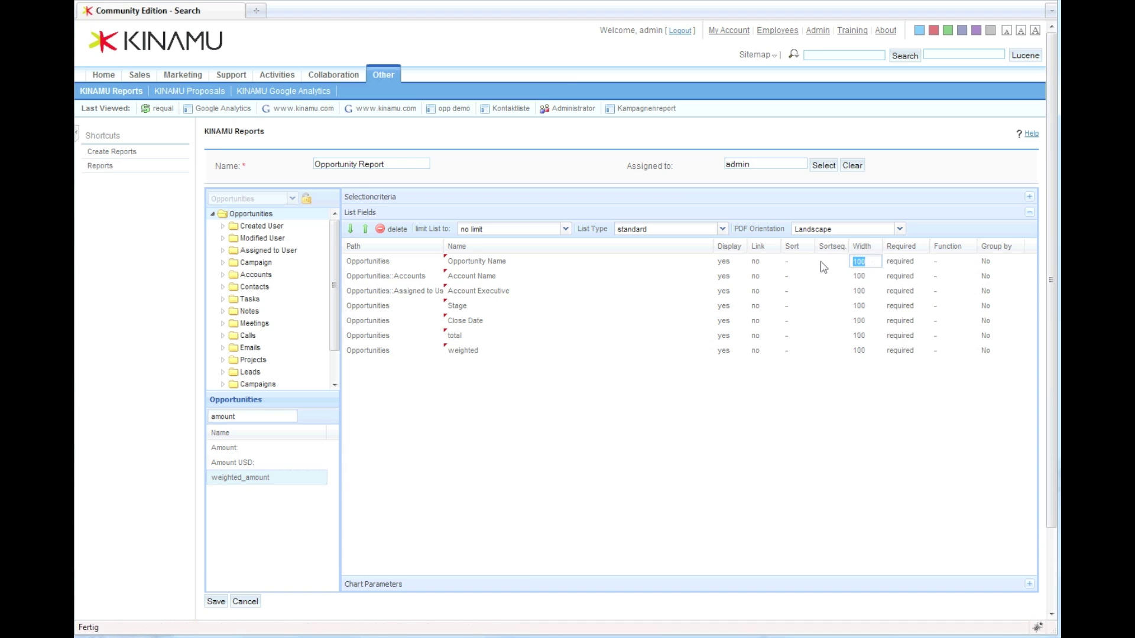
pyautogui.write('150')
pyautogui.click(863, 277)
pyautogui.click(864, 336)
pyautogui.write('80')
pyautogui.click(868, 352)
pyautogui.write('80')
# - Set Link to yes for the Opportunity Name and Account Name columns
pyautogui.click(772, 265)
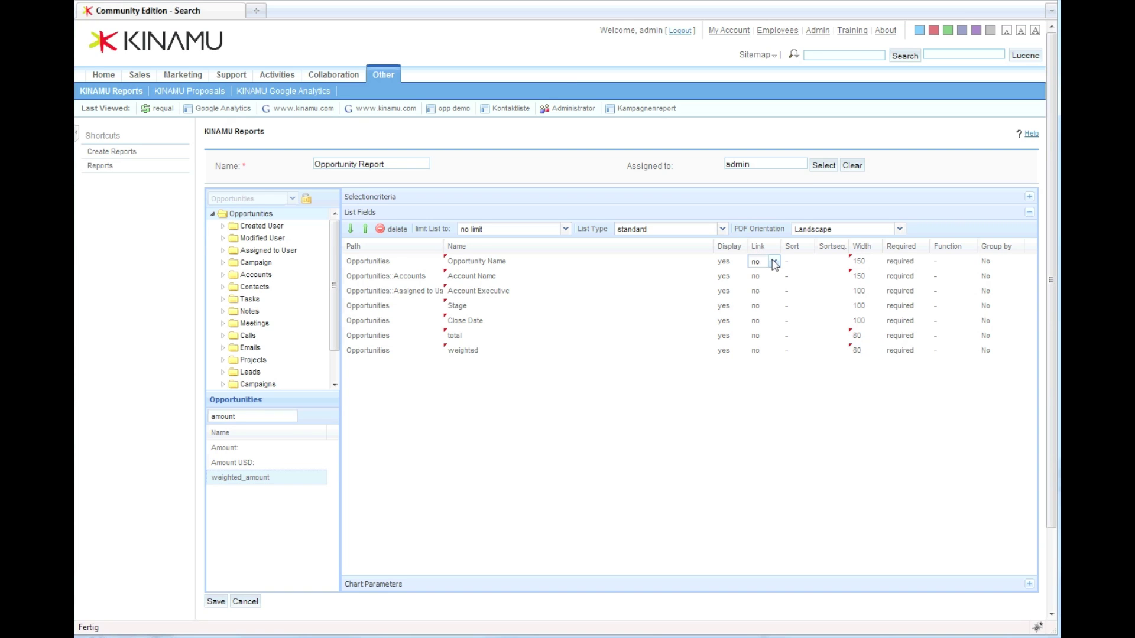
pyautogui.click(774, 262)
pyautogui.click(768, 276)
pyautogui.click(776, 277)
pyautogui.click(774, 277)
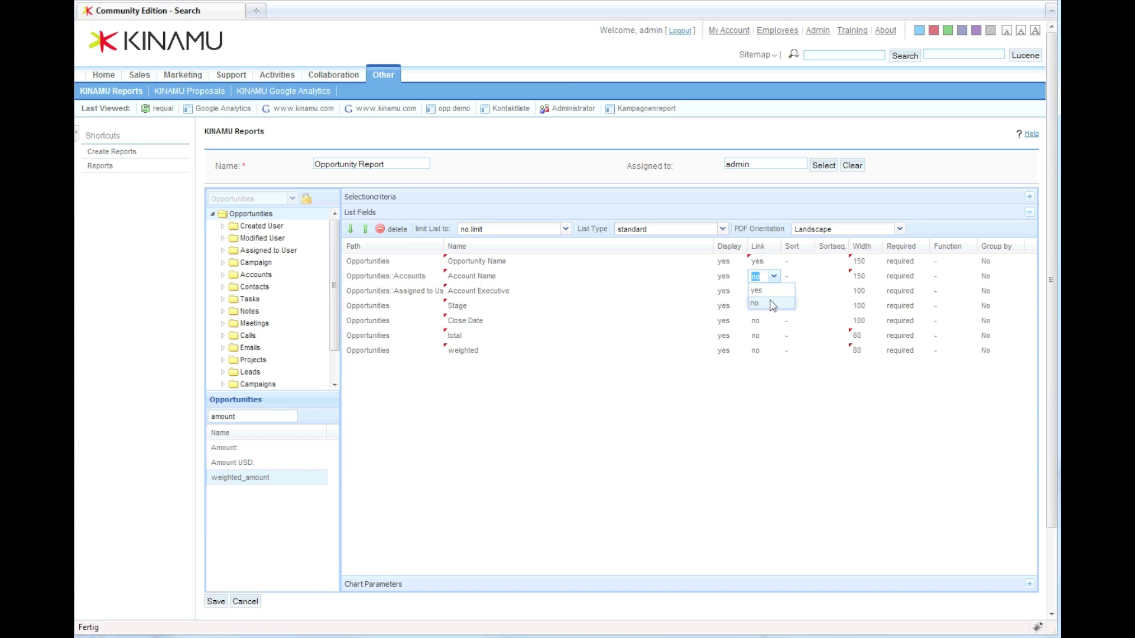
pyautogui.click(770, 292)
# - Sort the total column descending and save the report
pyautogui.click(793, 336)
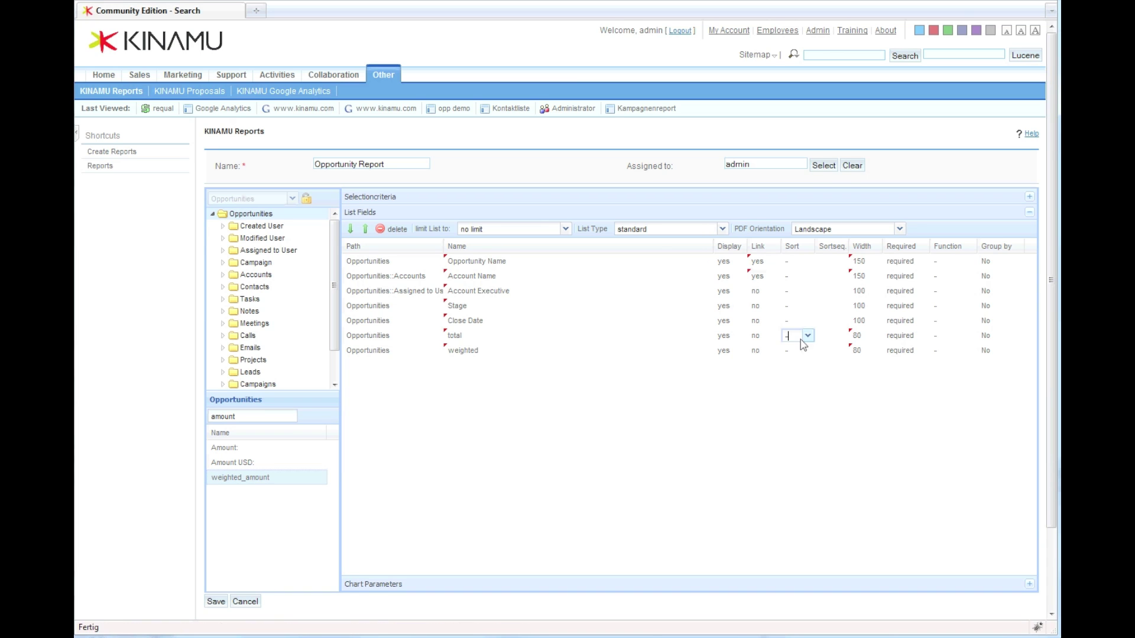
pyautogui.click(808, 336)
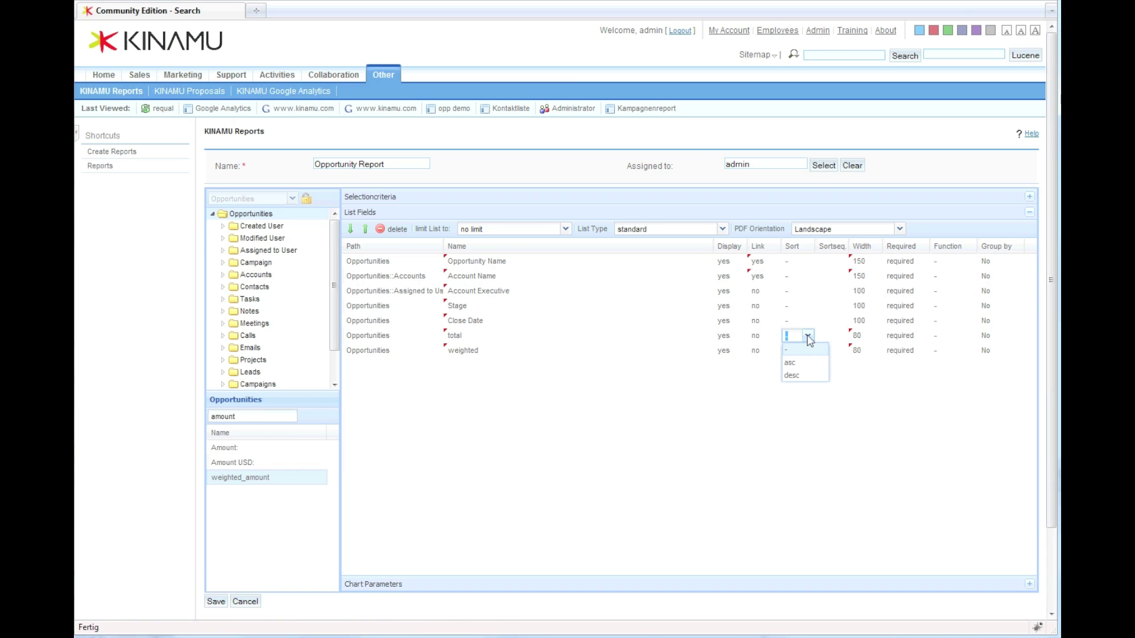
pyautogui.click(800, 378)
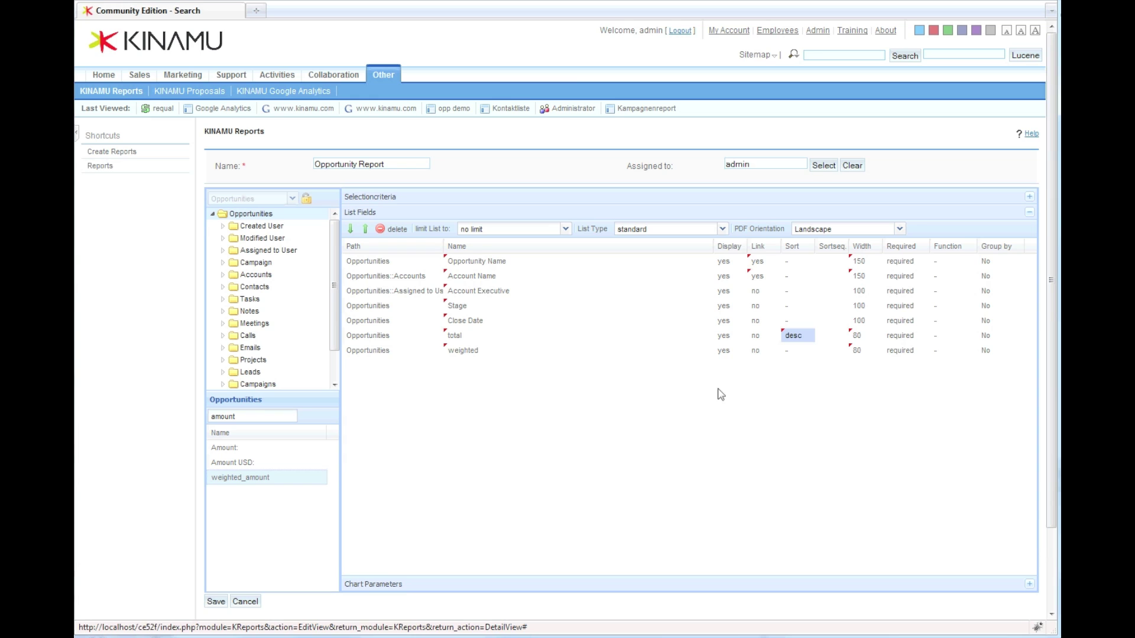
pyautogui.click(217, 602)
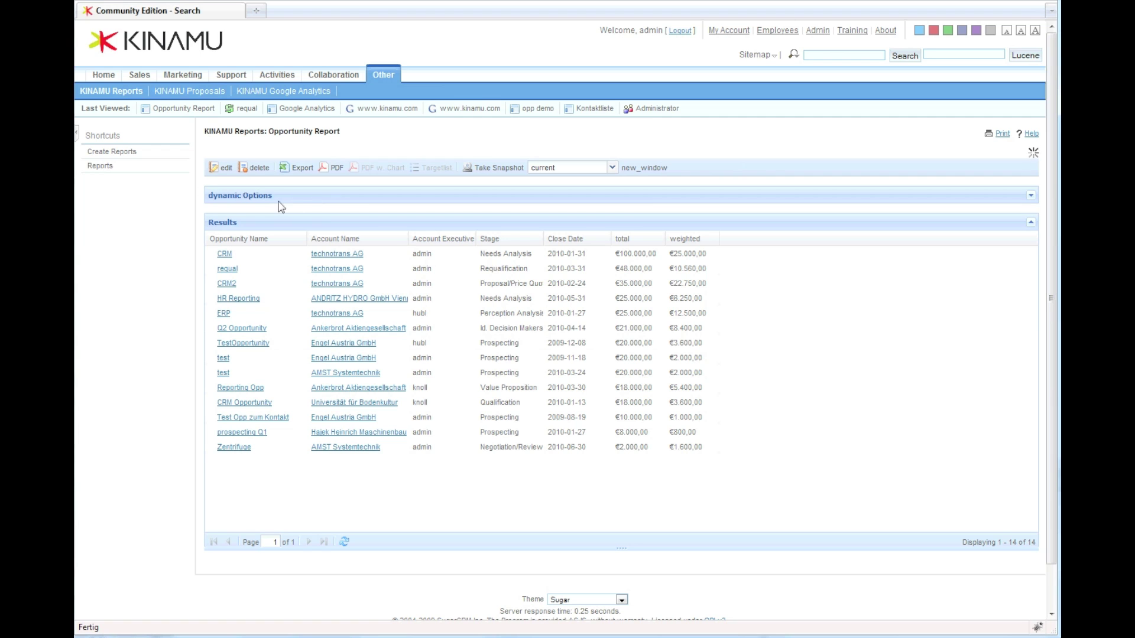
# - Expand the dynamic Options panel to reveal the User Name 'is not empty' filter
pyautogui.click(1030, 196)
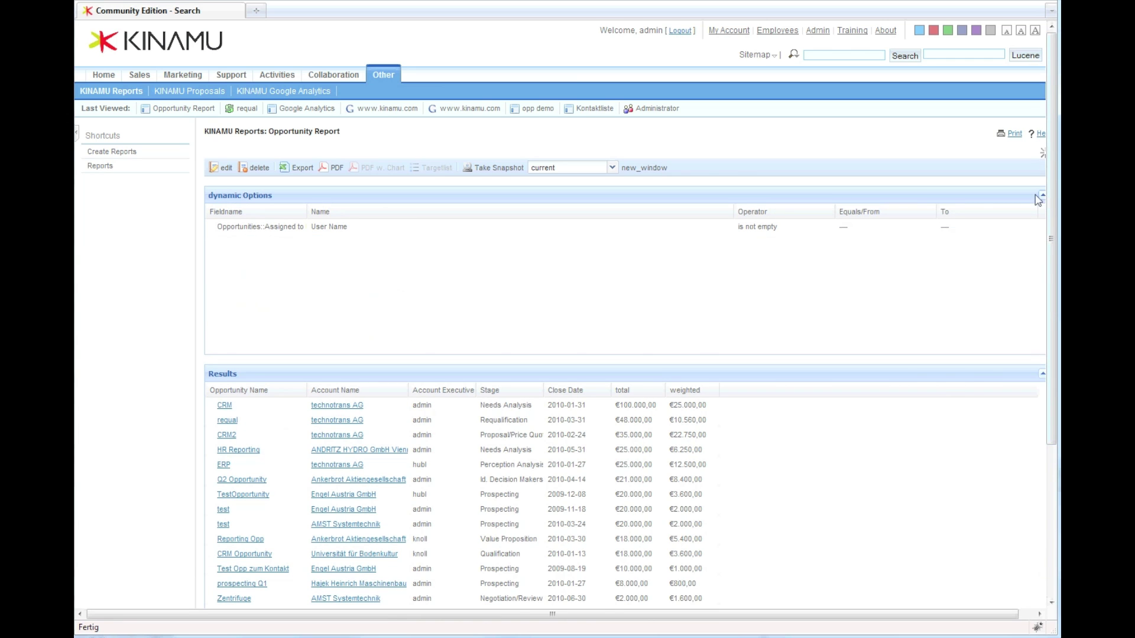
pyautogui.click(1041, 196)
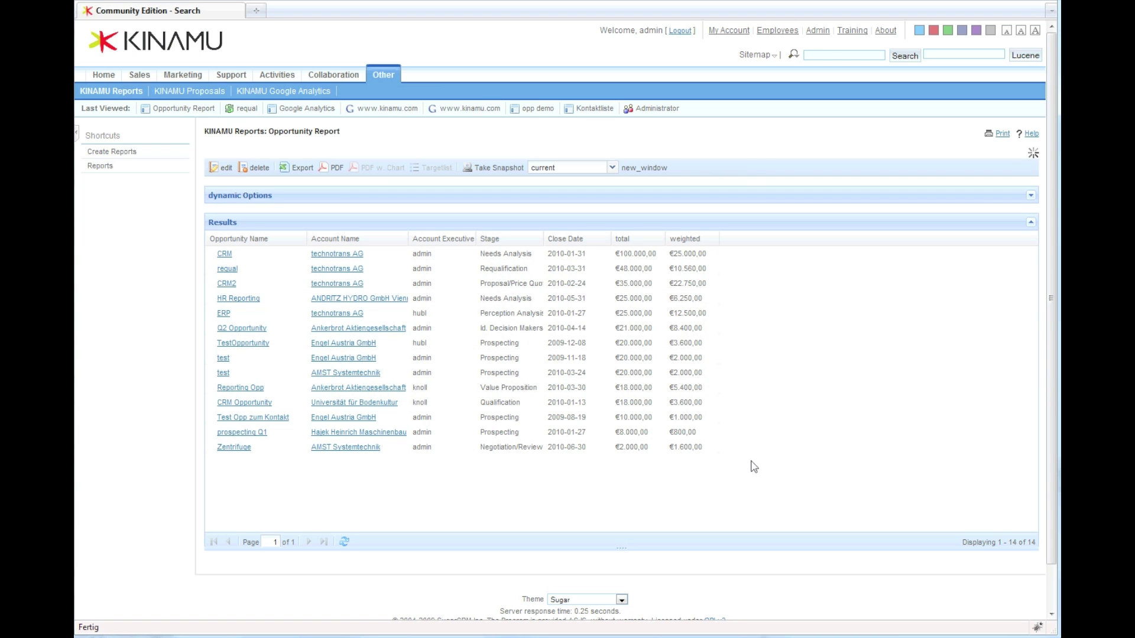
pyautogui.click(1031, 196)
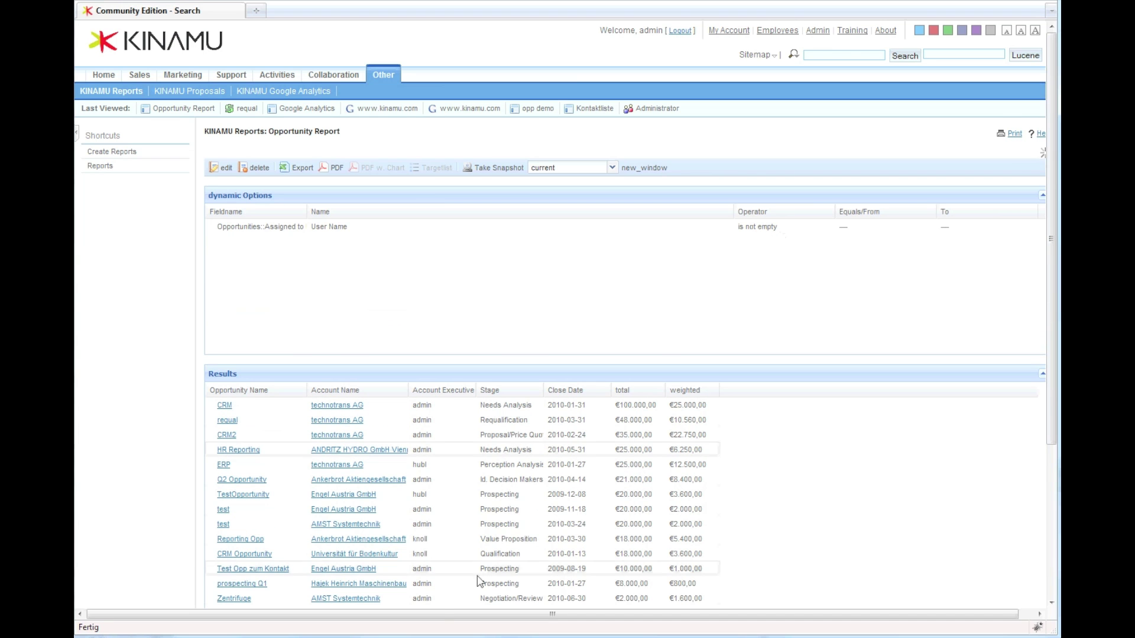
# - Try filtering the User Name dynamic option with 'equals' on a single user
pyautogui.click(822, 230)
pyautogui.click(828, 227)
pyautogui.click(791, 253)
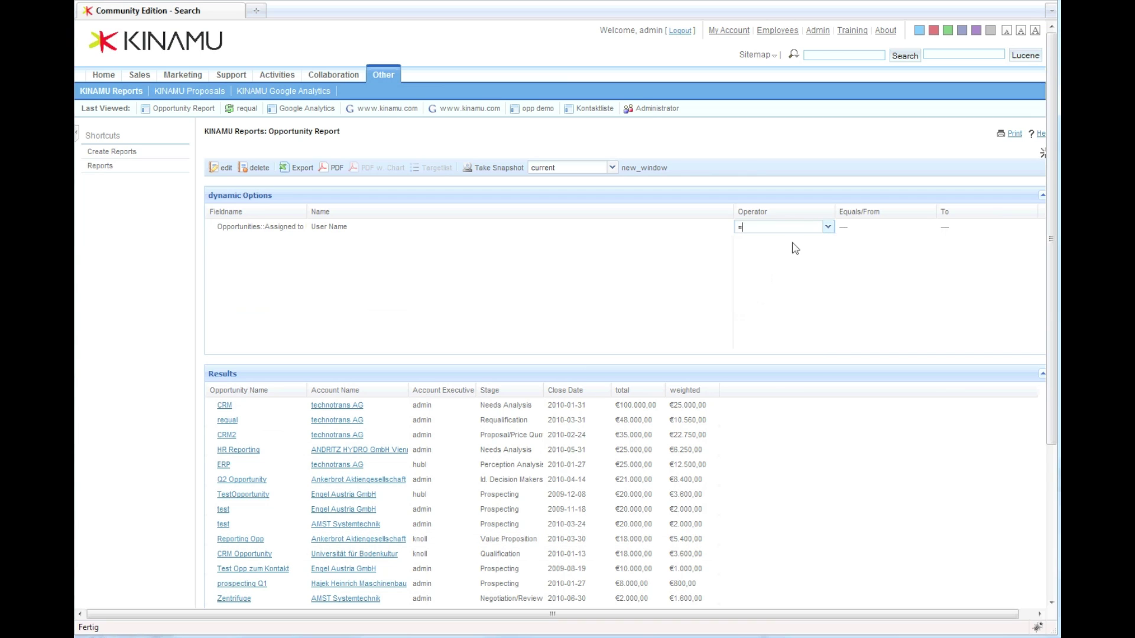
pyautogui.click(855, 227)
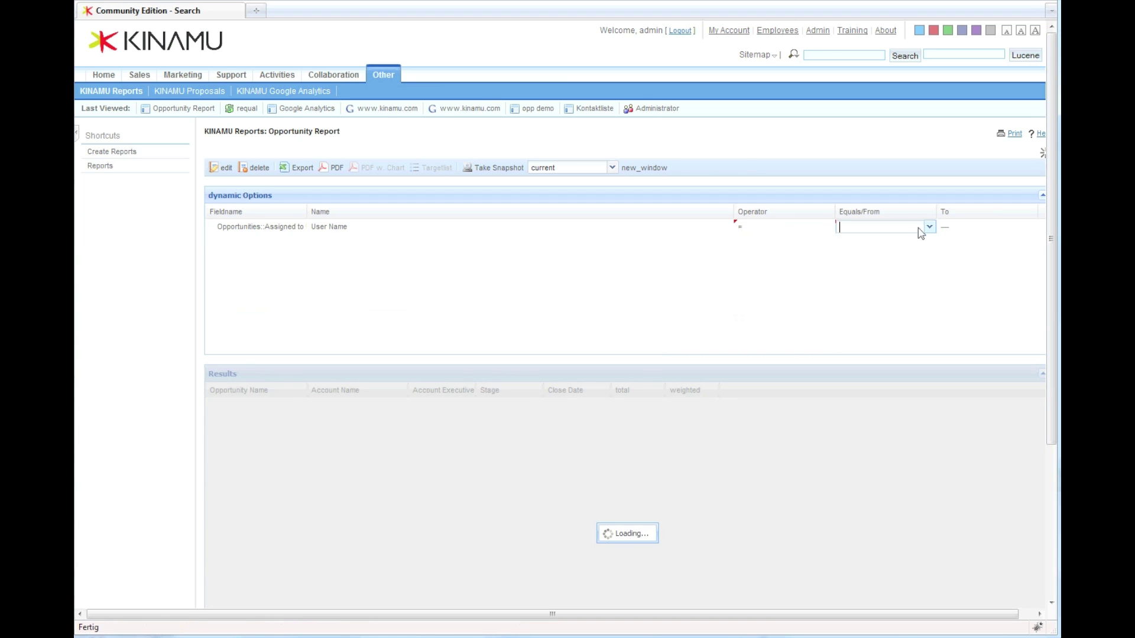
pyautogui.click(928, 227)
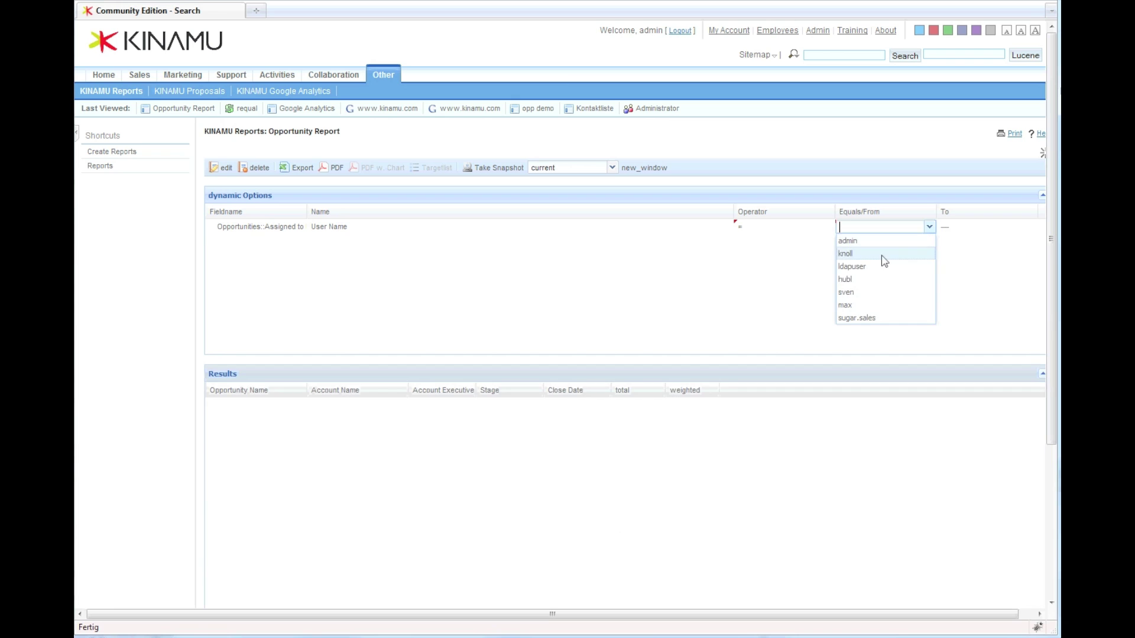
pyautogui.click(879, 255)
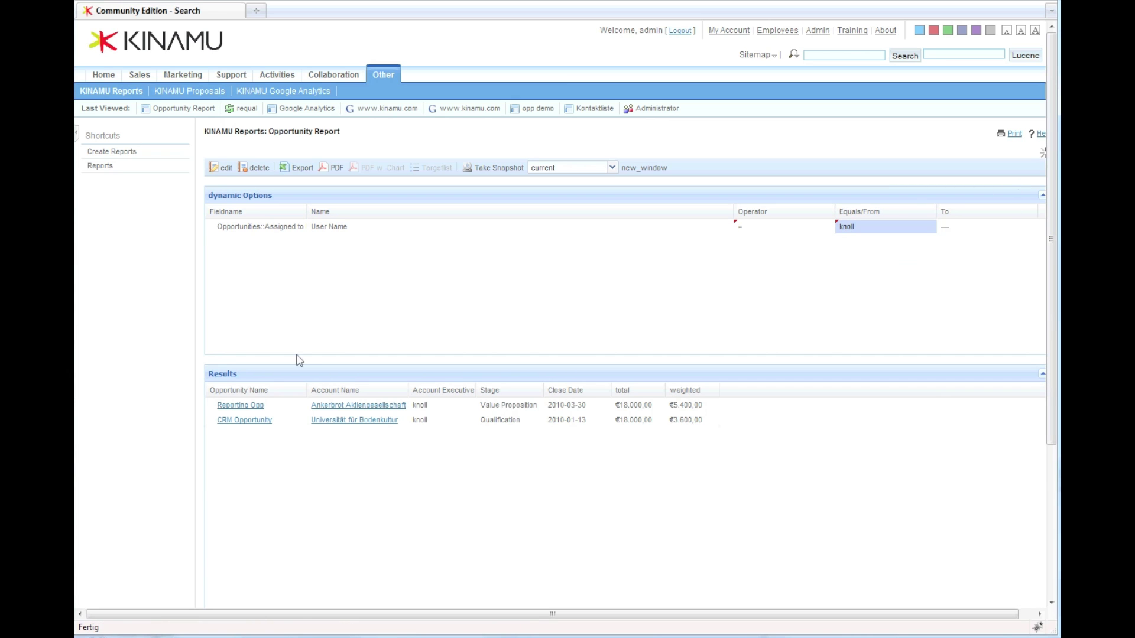
# - Switch the User Name filter to 'is one of' admin and a second user, and apply it
pyautogui.click(824, 229)
pyautogui.click(828, 228)
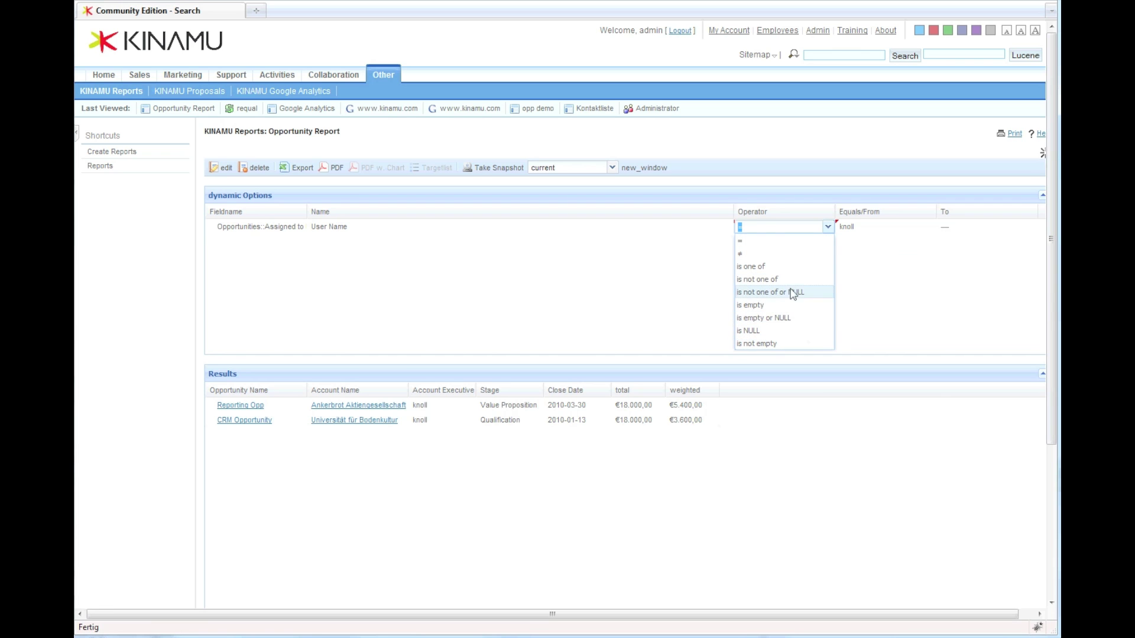
pyautogui.click(786, 267)
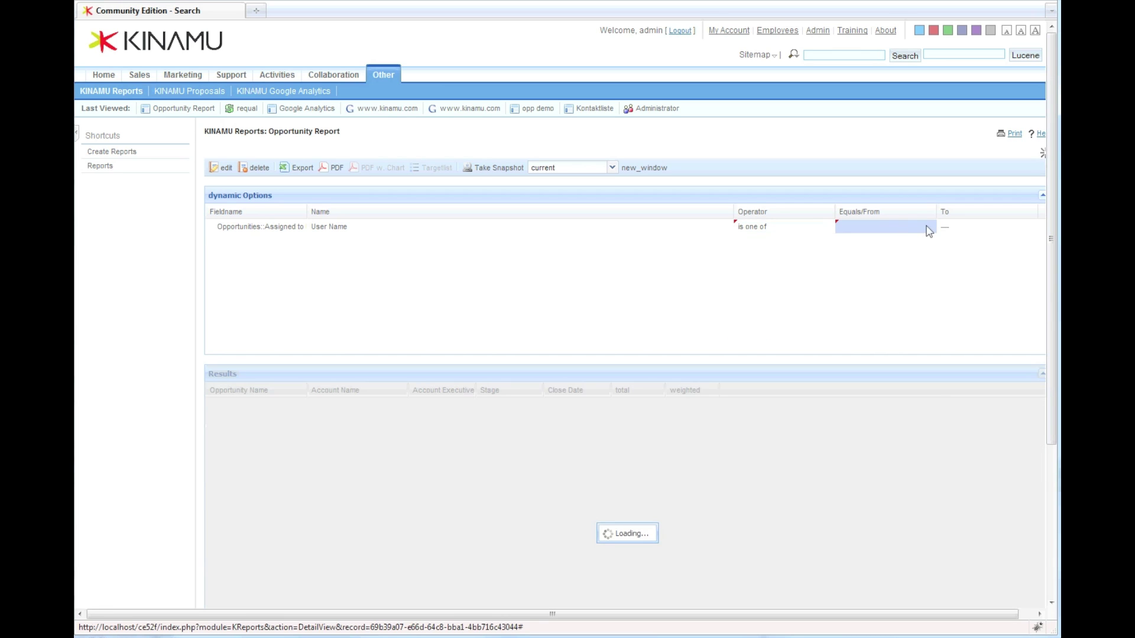
pyautogui.click(909, 231)
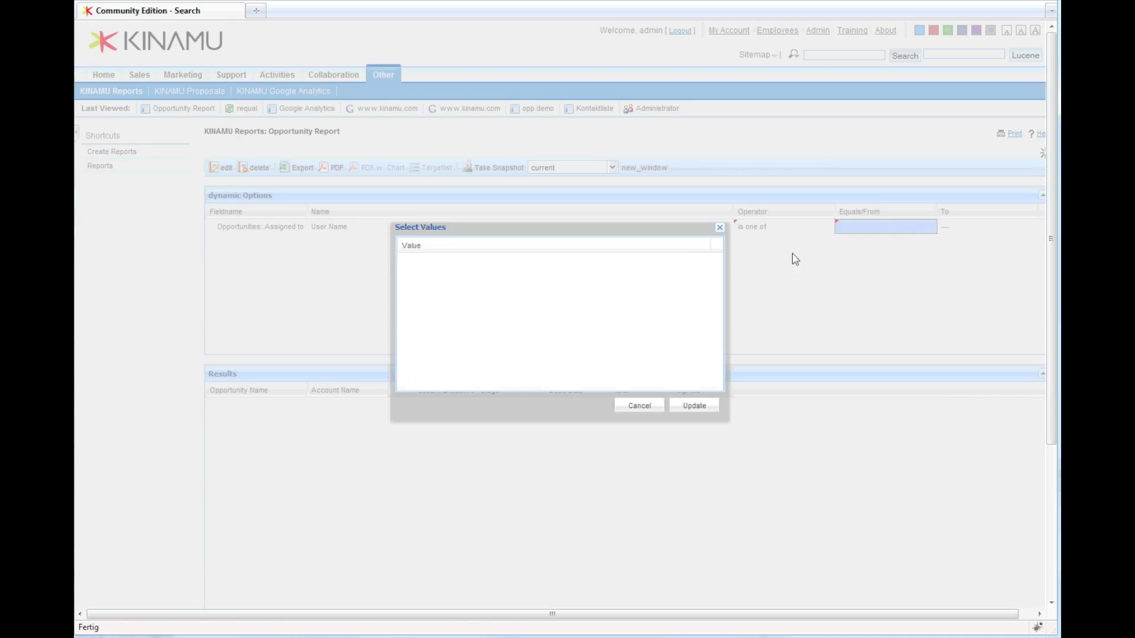
pyautogui.click(427, 265)
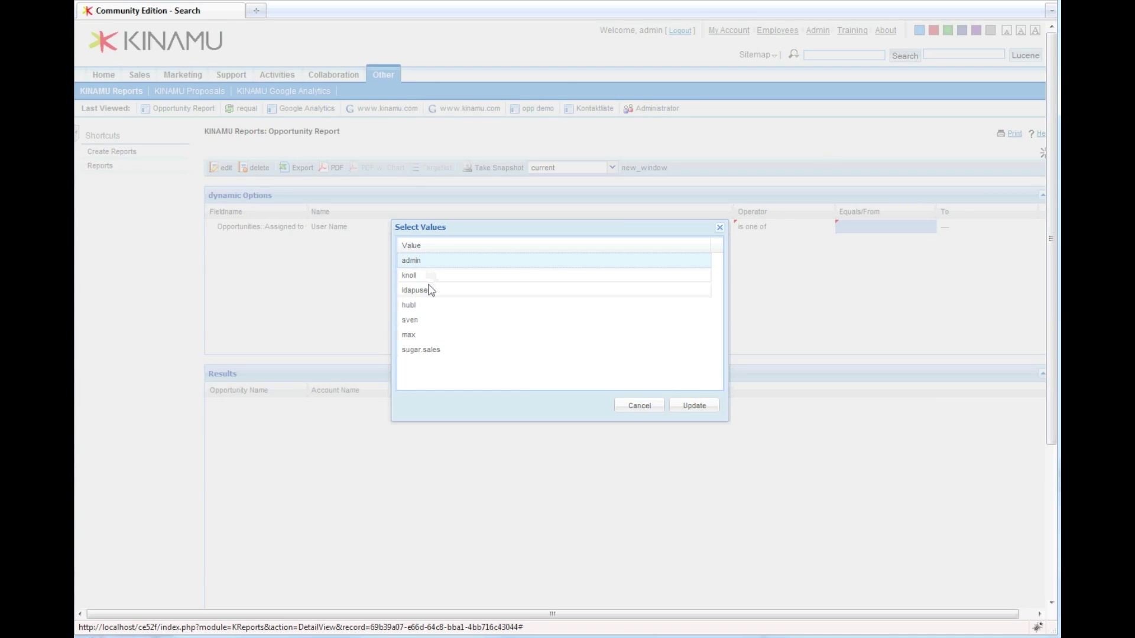
pyautogui.keyDown('ctrl'); pyautogui.click(430, 276); pyautogui.keyUp('ctrl')
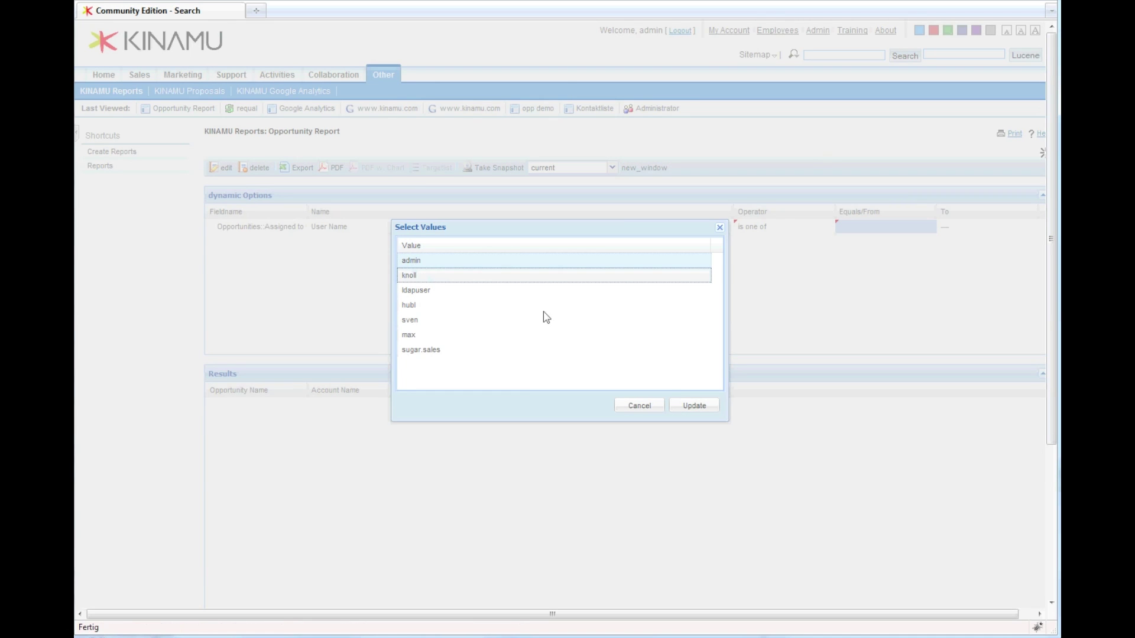
pyautogui.click(686, 404)
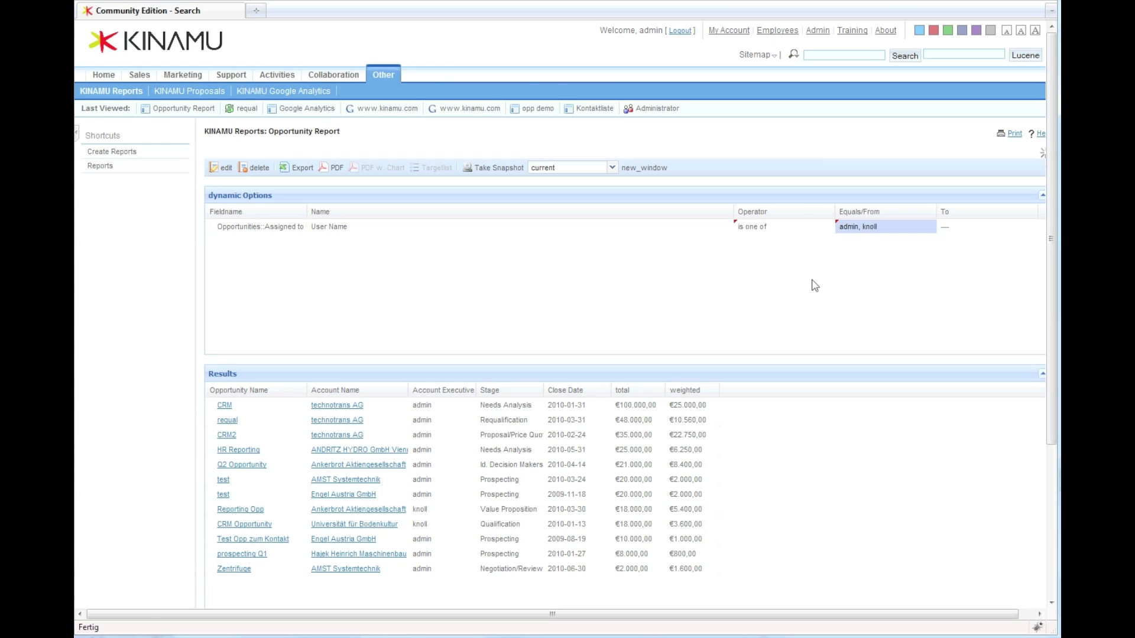